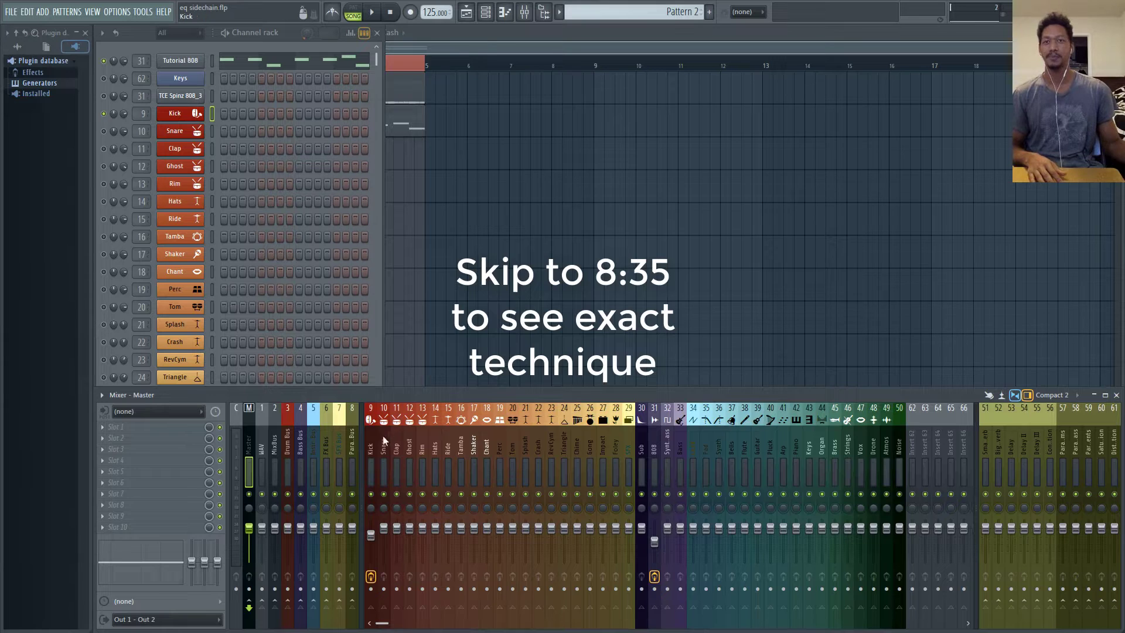
Show mixer insert 9 (Kick), review its Fruity parametric EQ 2 curve, then close it.
{"action": "left_click", "coordinate": [371, 446]}
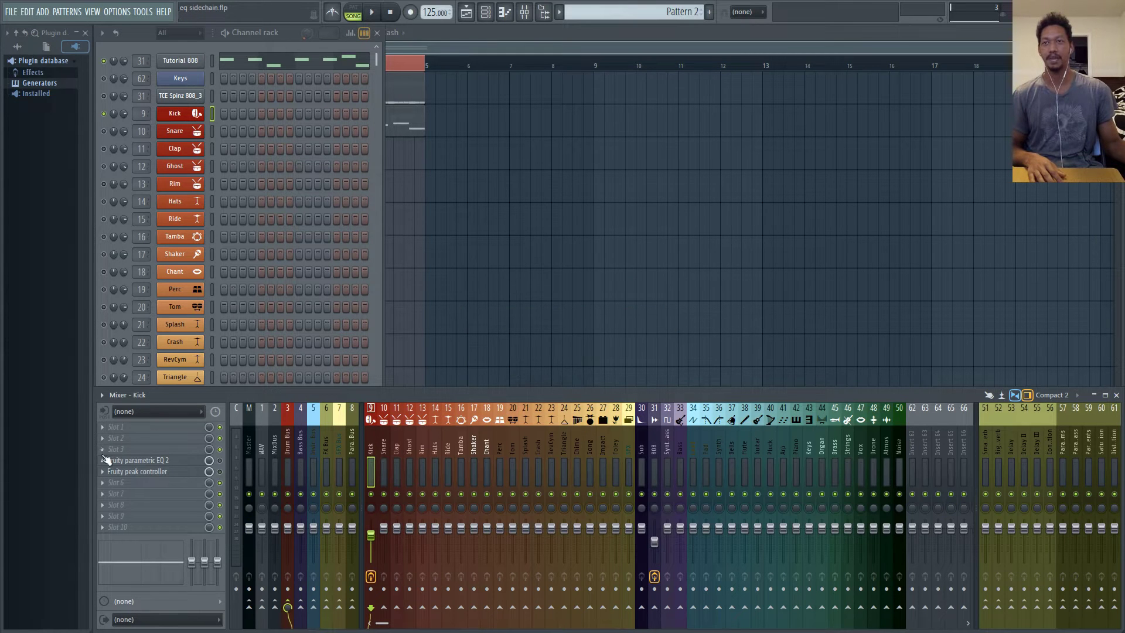
{"action": "left_click", "coordinate": [158, 465]}
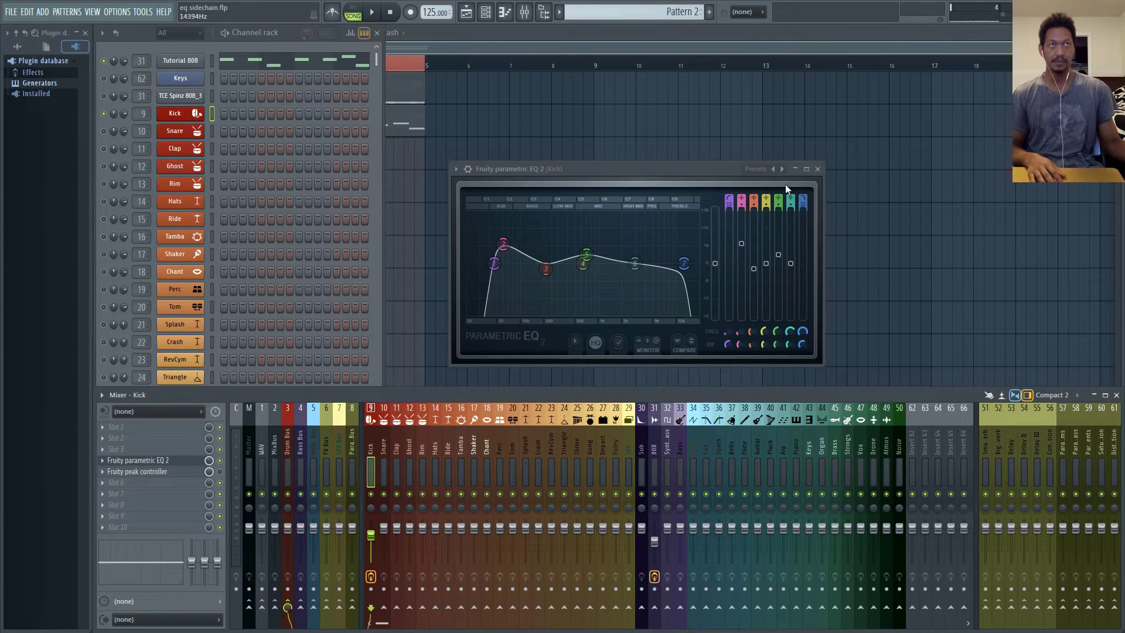
{"action": "left_click", "coordinate": [817, 169]}
Open the 808's Fruity parametric EQ 2, nudge it left, then open the Kick's EQ beside it.
{"action": "left_click", "coordinate": [653, 450]}
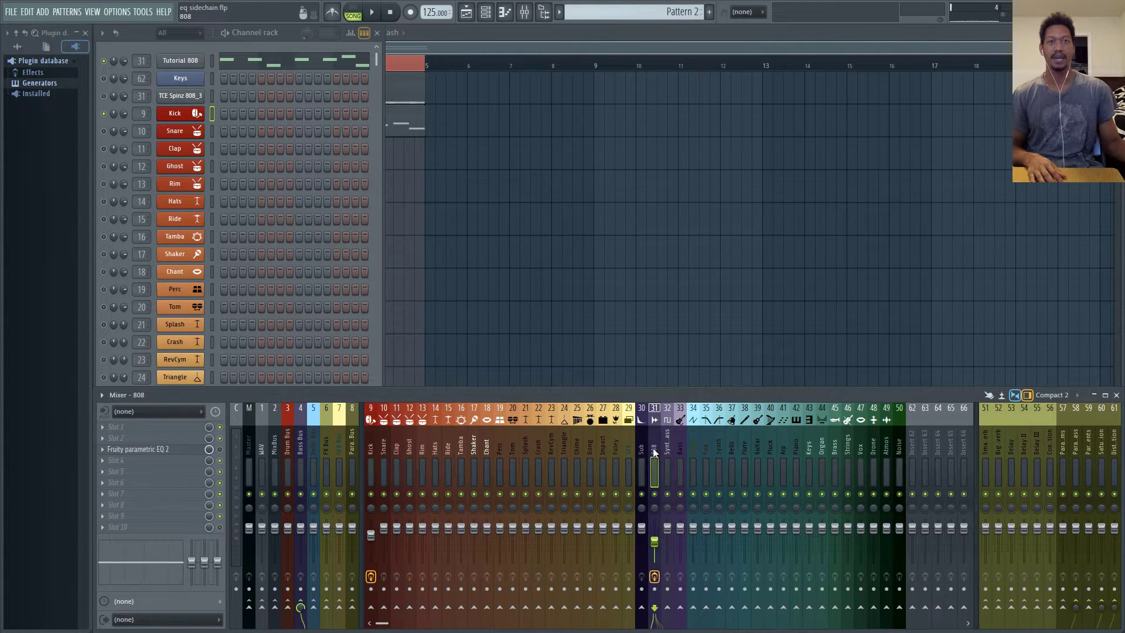
{"action": "left_click", "coordinate": [163, 455]}
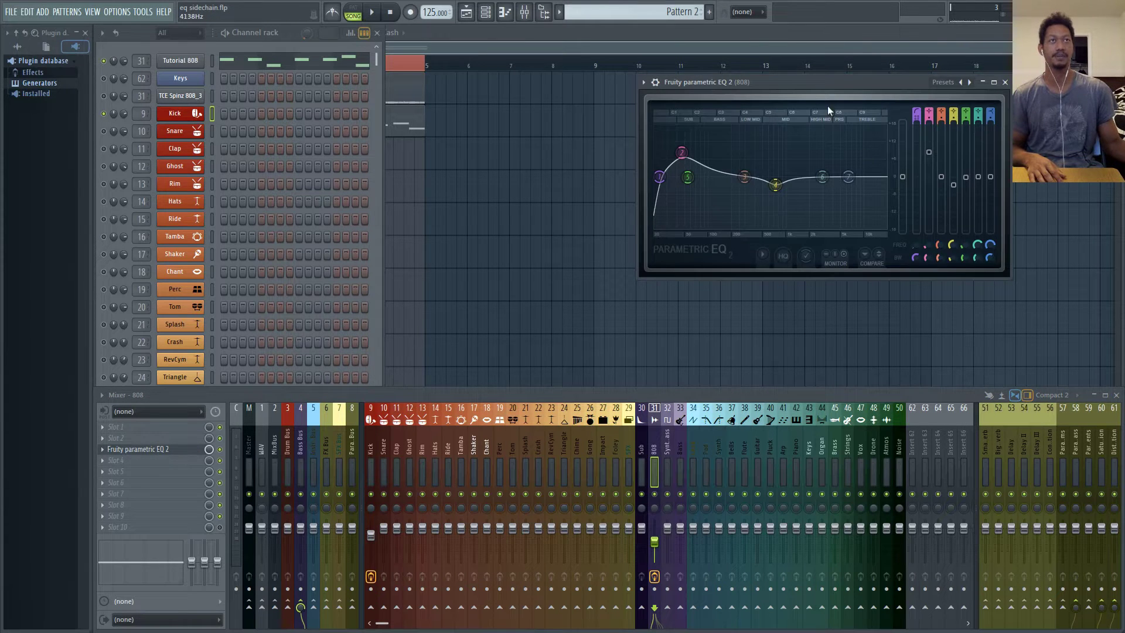
{"action": "left_click_drag", "start_coordinate": [863, 79], "coordinate": [770, 99]}
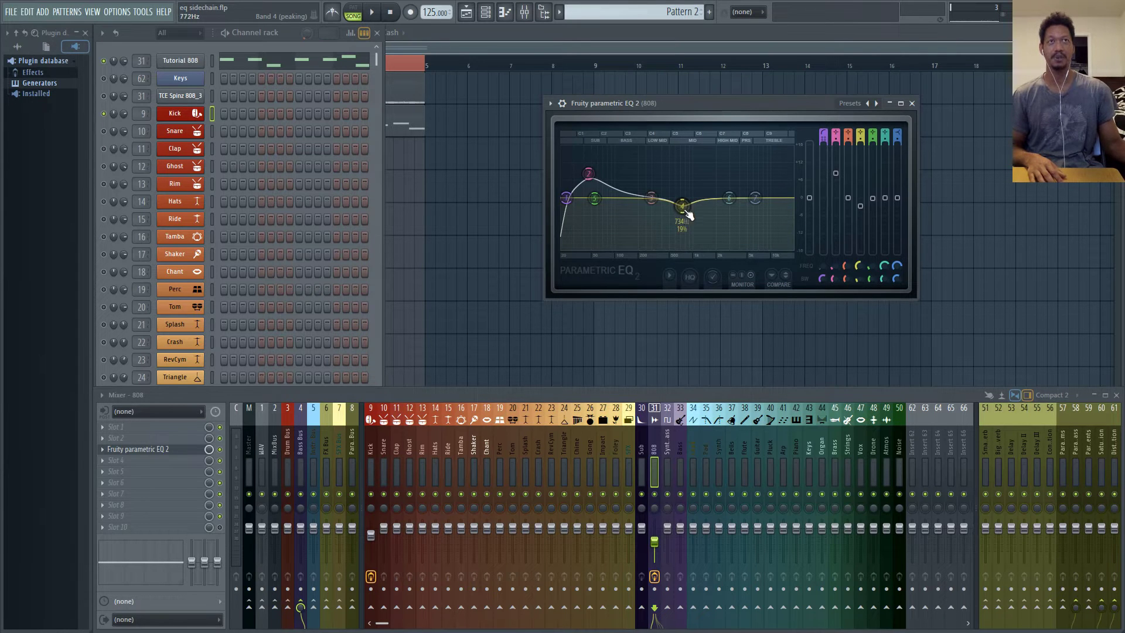
{"action": "left_click", "coordinate": [373, 452]}
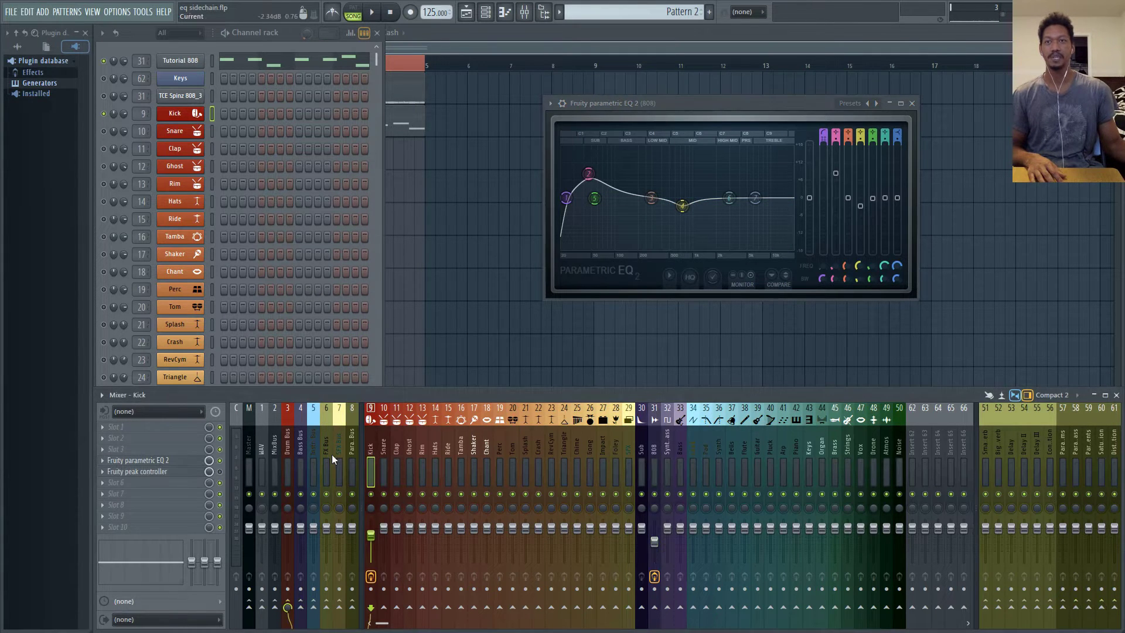
{"action": "left_click", "coordinate": [165, 462]}
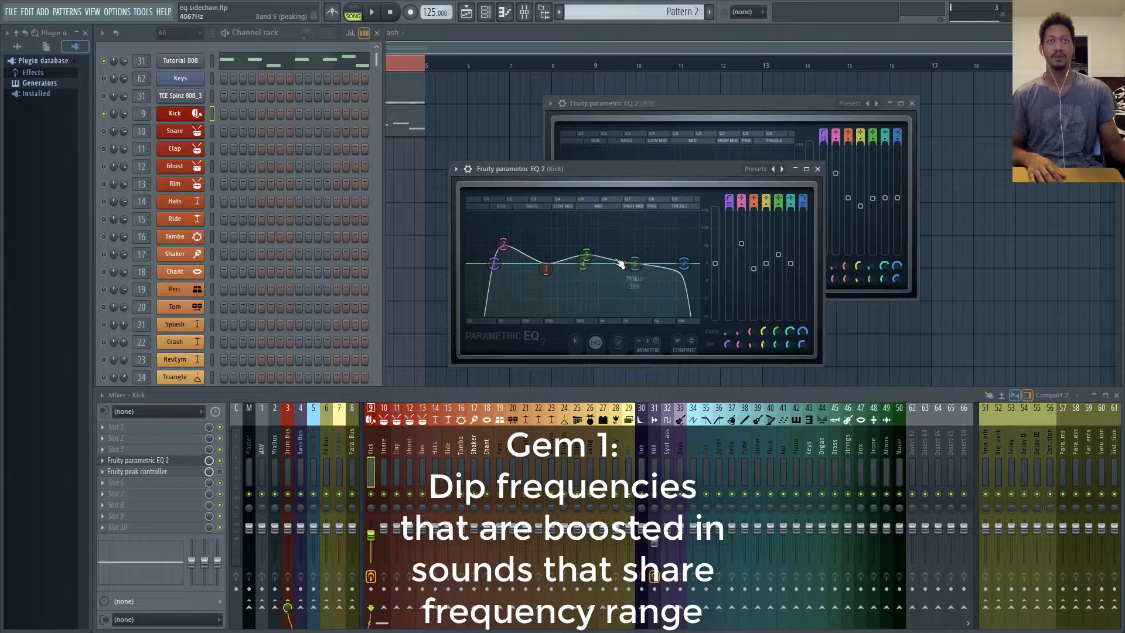
Close the Kick EQ and open the Kick sample's channel settings from the Channel rack.
{"action": "left_click", "coordinate": [817, 169]}
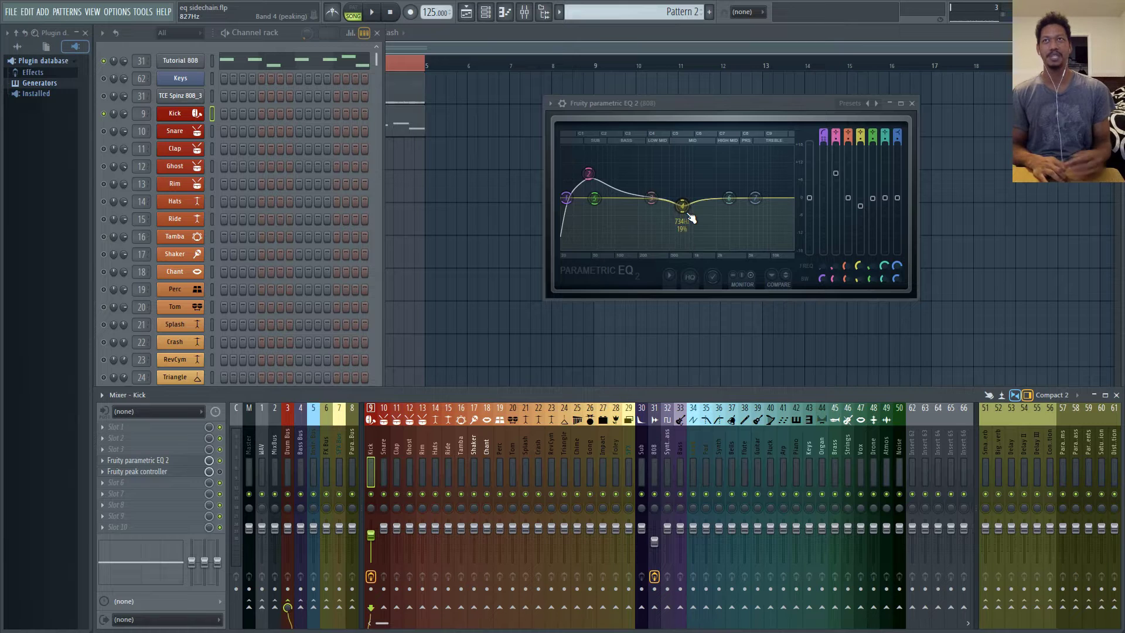
{"action": "left_click", "coordinate": [188, 113]}
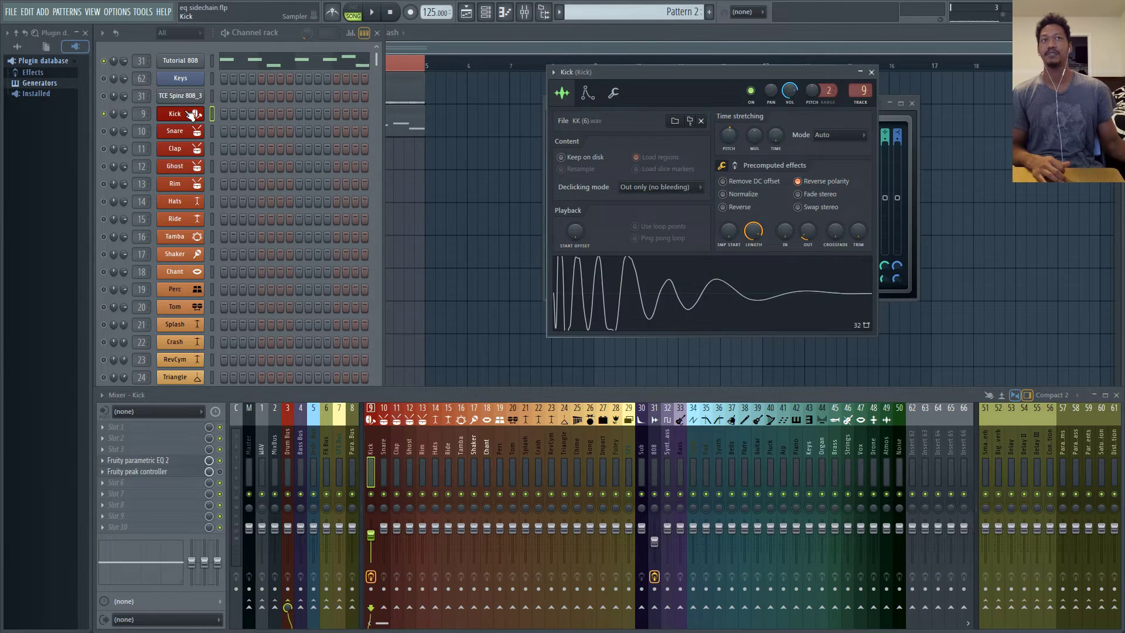
Turn on Reverse polarity for the Kick sample and play the beat to hear the flipped kick.
{"action": "left_click", "coordinate": [801, 182]}
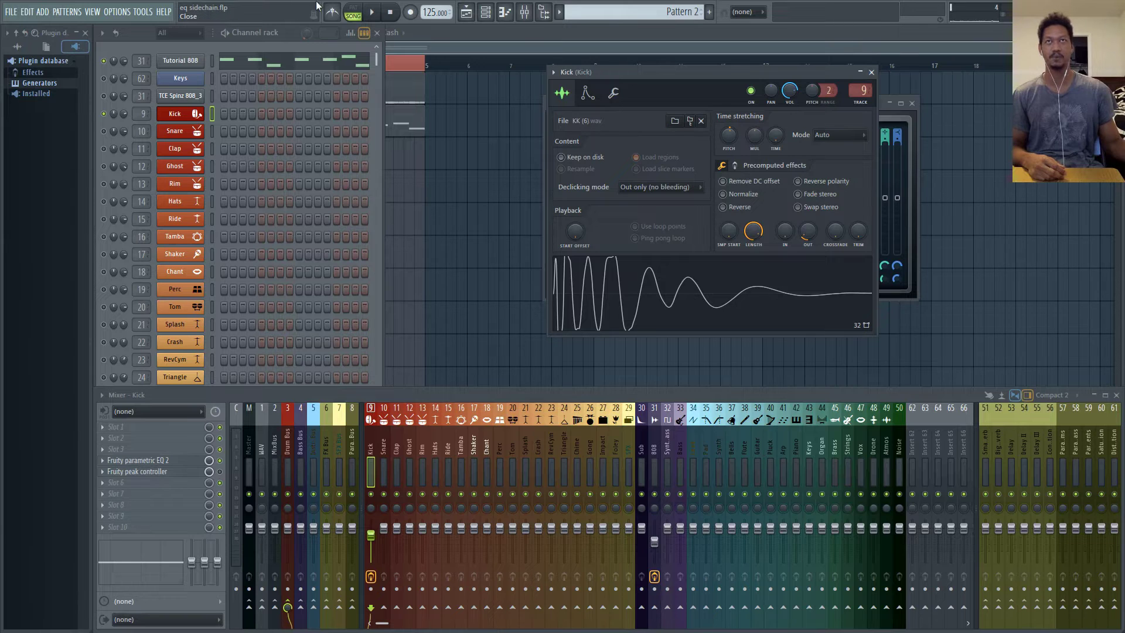
{"action": "left_click", "coordinate": [373, 14]}
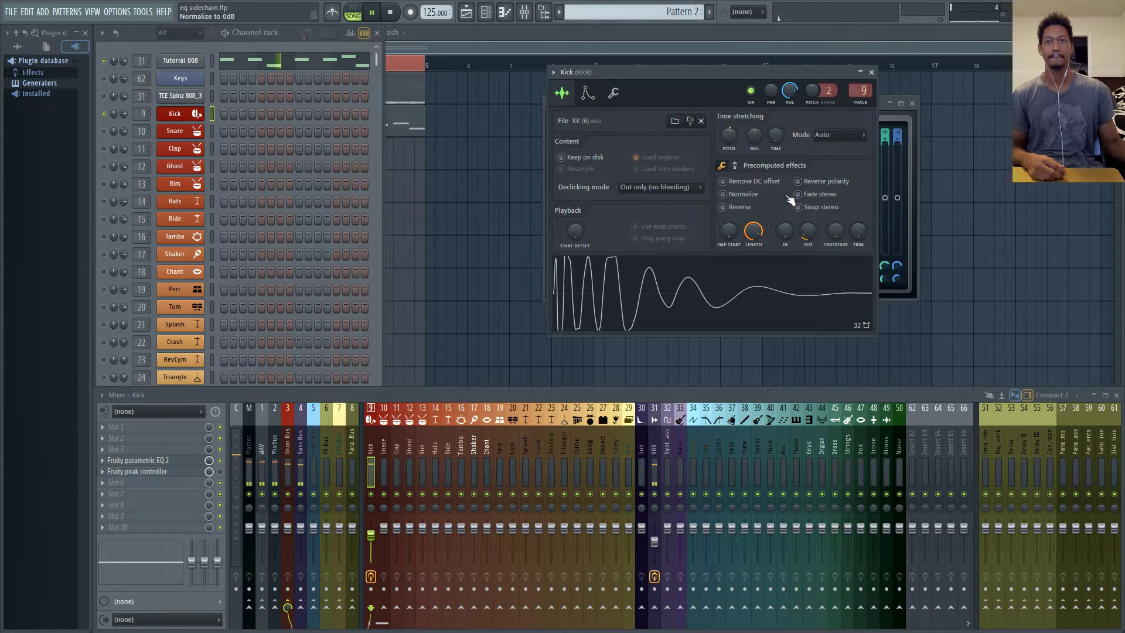
{"action": "left_click", "coordinate": [391, 14]}
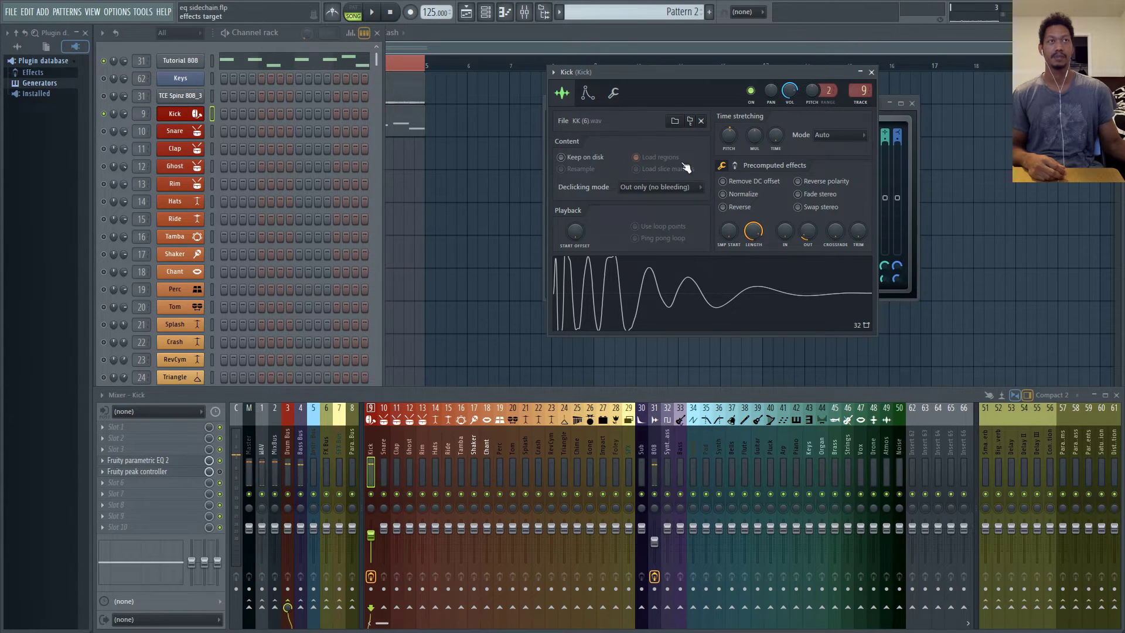
{"action": "left_click", "coordinate": [797, 181]}
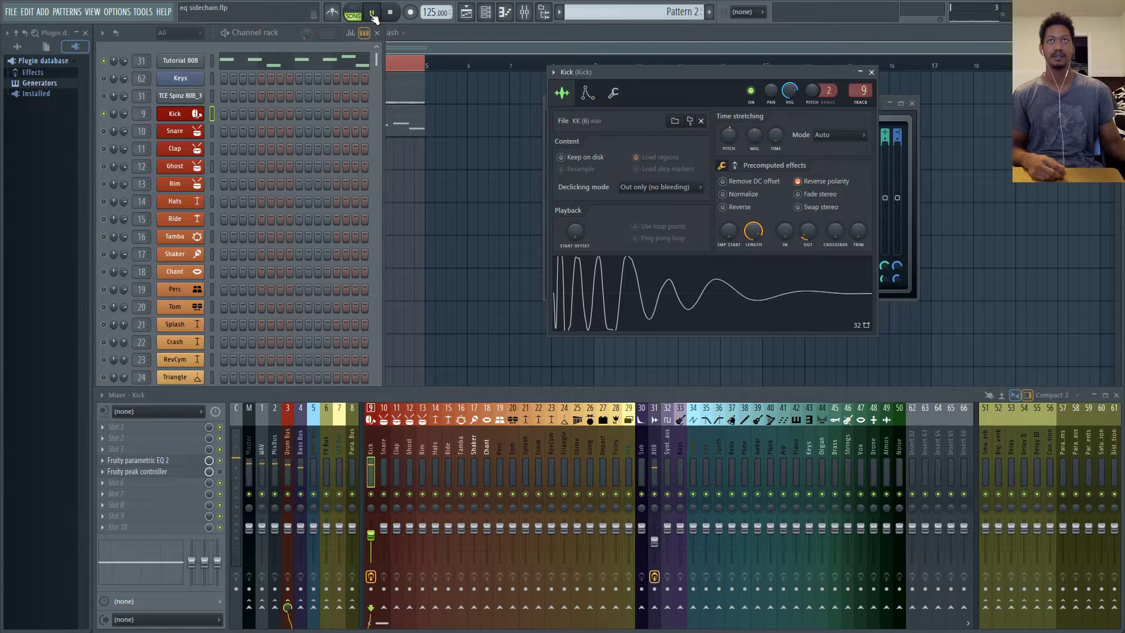
{"action": "key", "text": "space"}
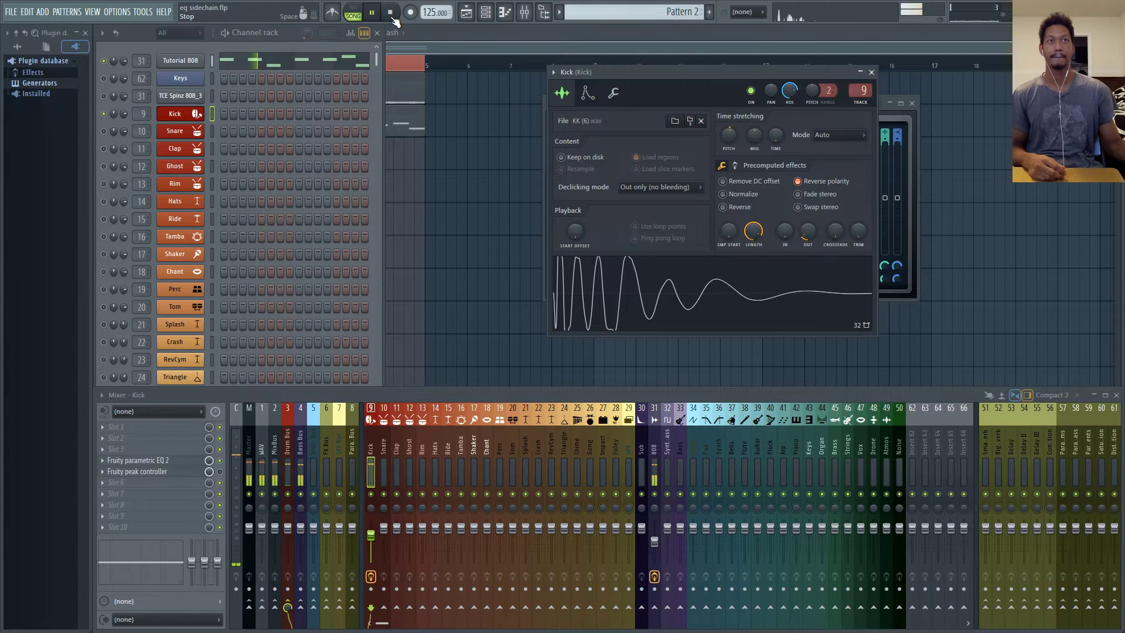
{"action": "left_click", "coordinate": [392, 17]}
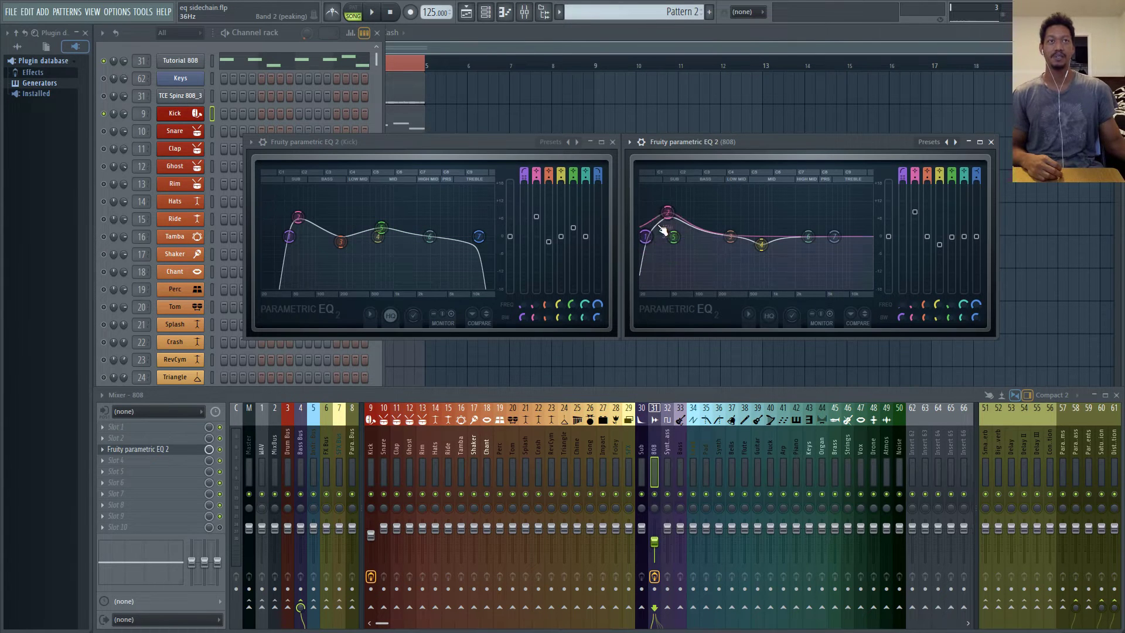
Move the 808 EQ's band 2 from 43Hz to 53Hz, then select the Master track.
{"action": "left_click_drag", "start_coordinate": [668, 226], "coordinate": [681, 222]}
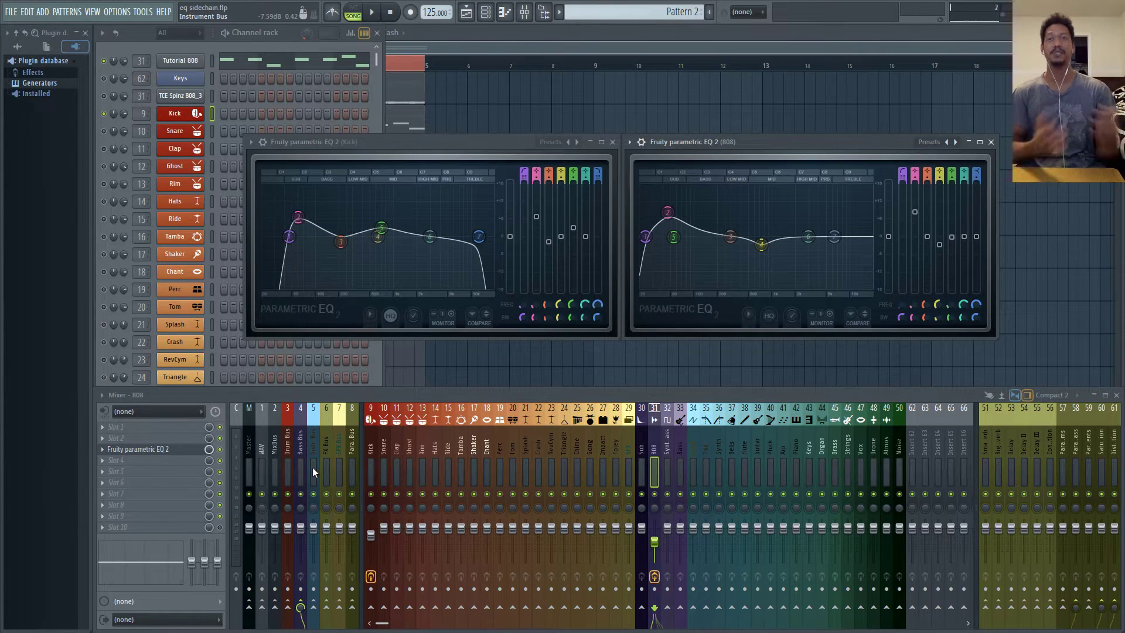
{"action": "left_click", "coordinate": [253, 444]}
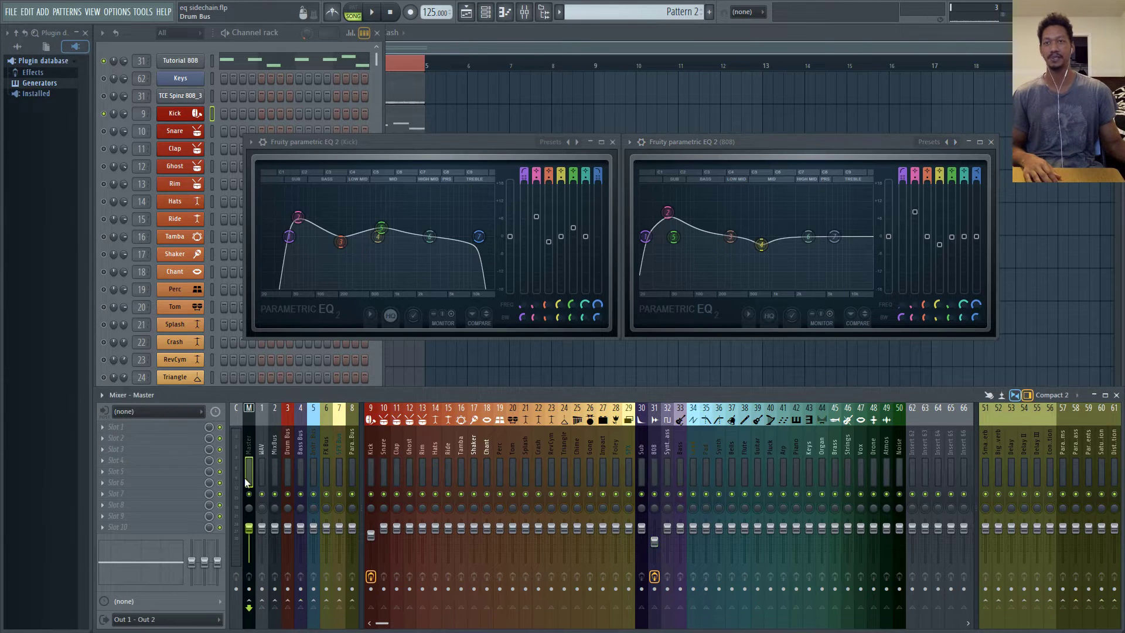
{"action": "left_click", "coordinate": [374, 13]}
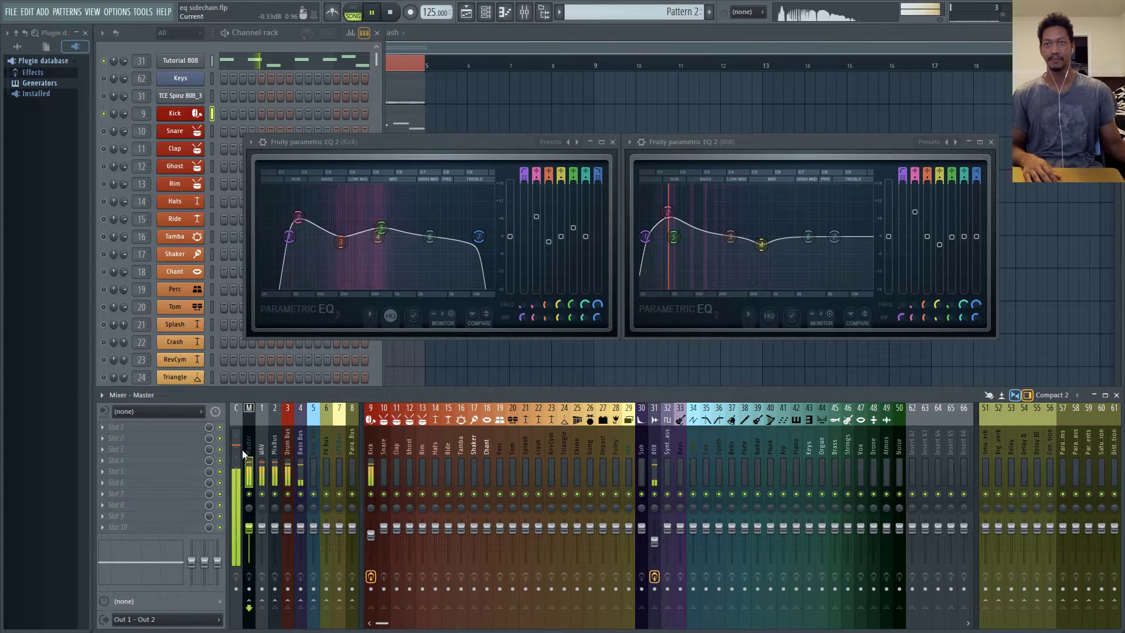
{"action": "key", "text": "space"}
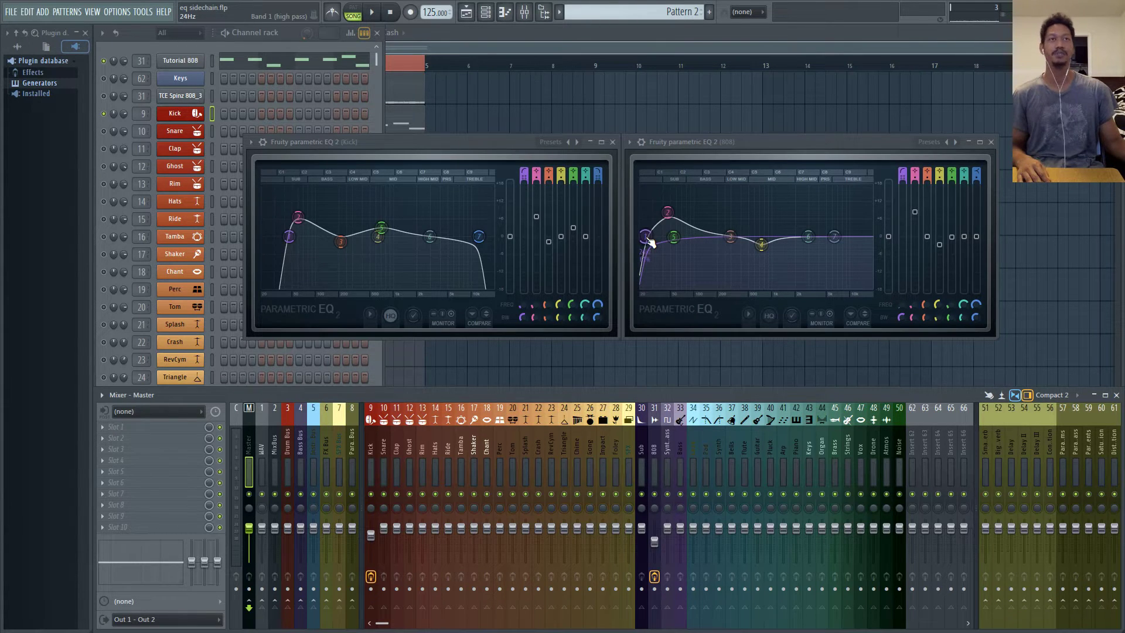
Select mixer insert 9 (Kick) to show its EQ and peak controller slots.
{"action": "left_click", "coordinate": [482, 142]}
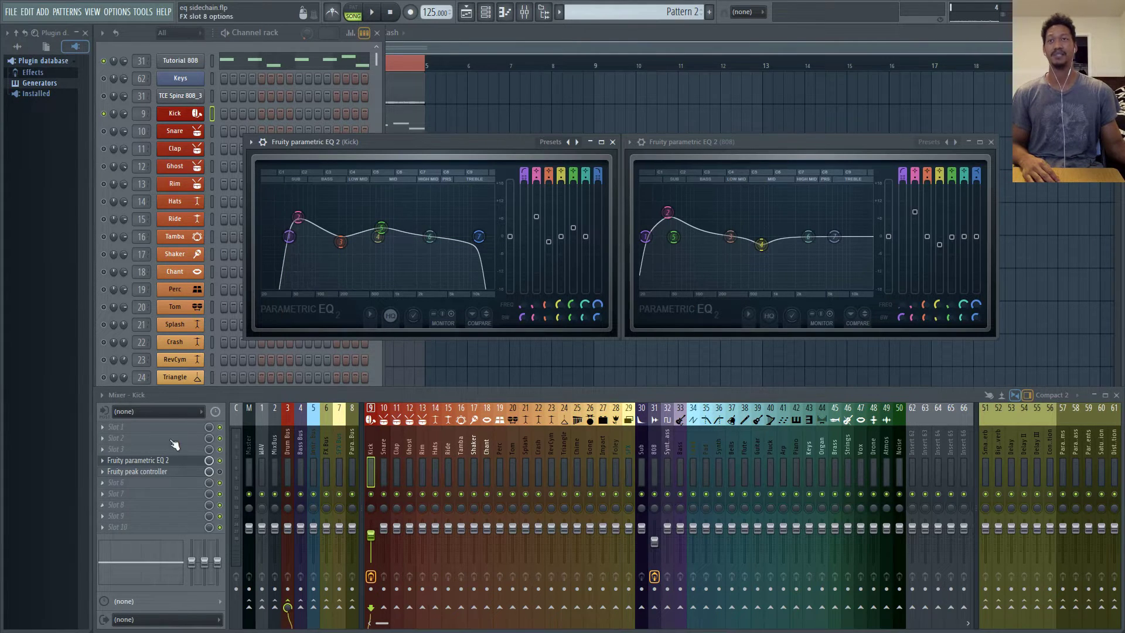
Load SPAN onto the Master track, watch it during playback, then close the analyser.
{"action": "left_click", "coordinate": [248, 448]}
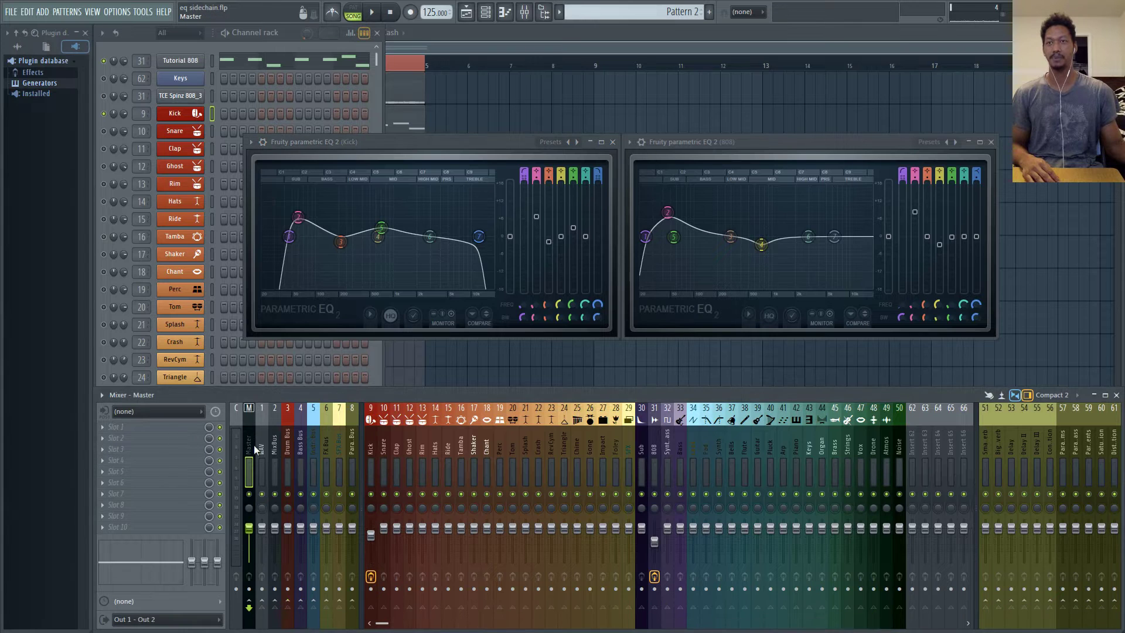
{"action": "left_click", "coordinate": [123, 439]}
{"action": "left_click", "coordinate": [363, 410]}
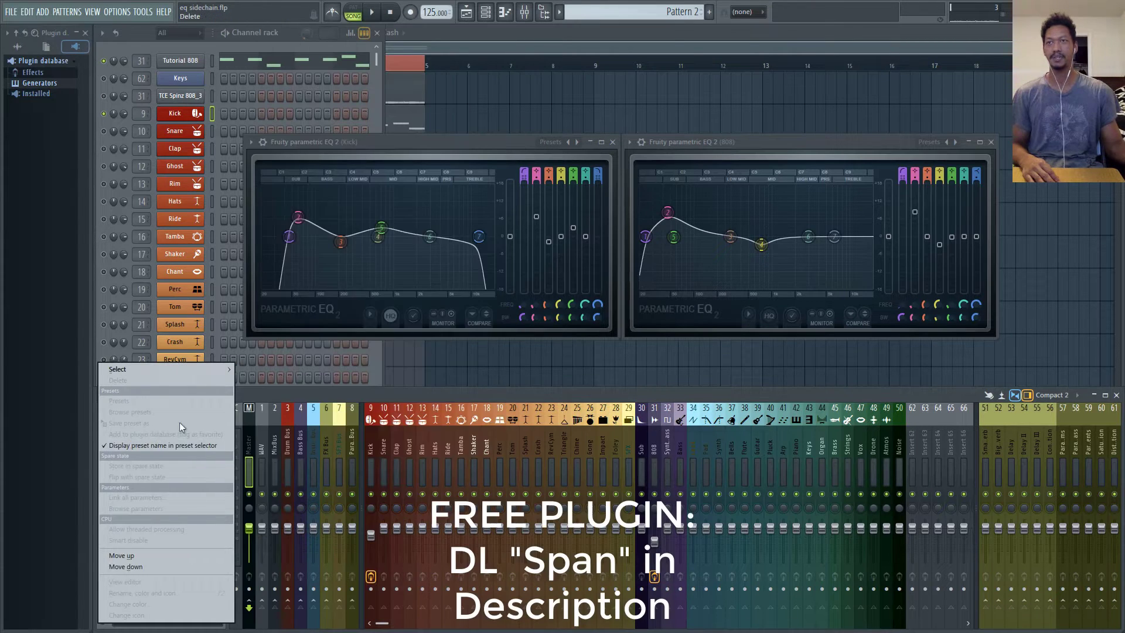
{"action": "key", "text": "space"}
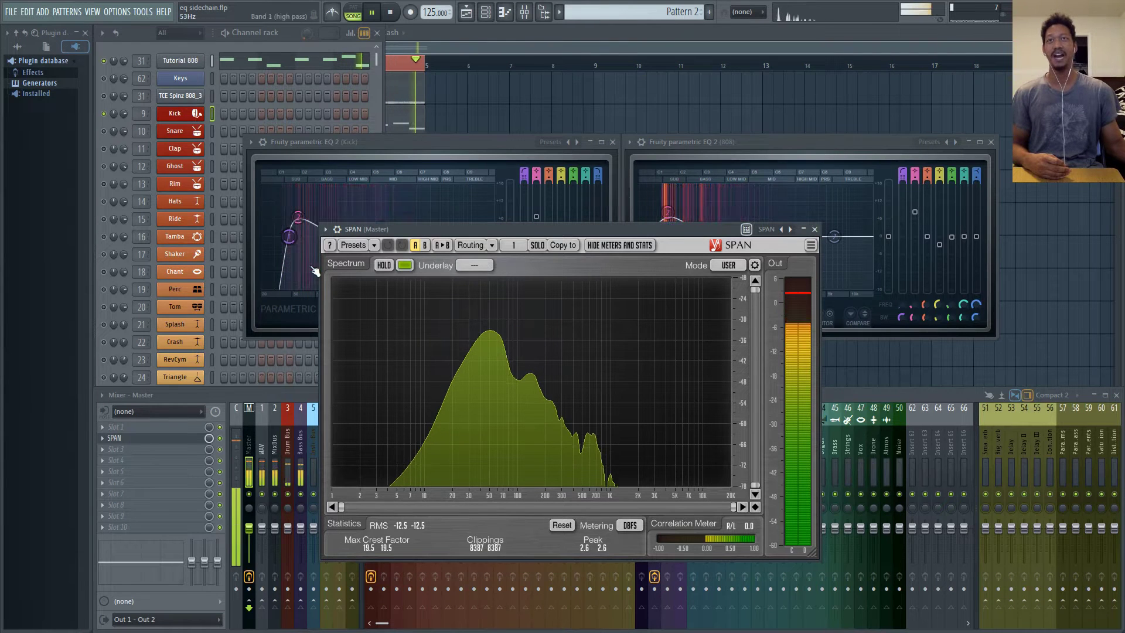
{"action": "left_click", "coordinate": [814, 229]}
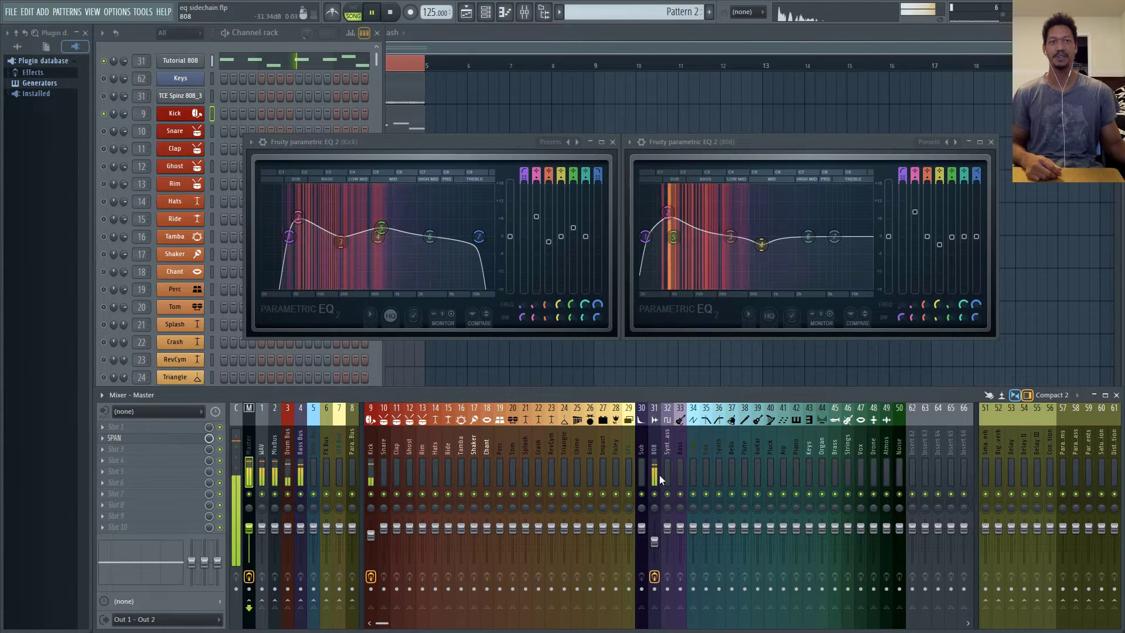
Toggle the Kick EQ's HQ oversampling off and on during playback to compare the sound.
{"action": "left_click", "coordinate": [391, 316]}
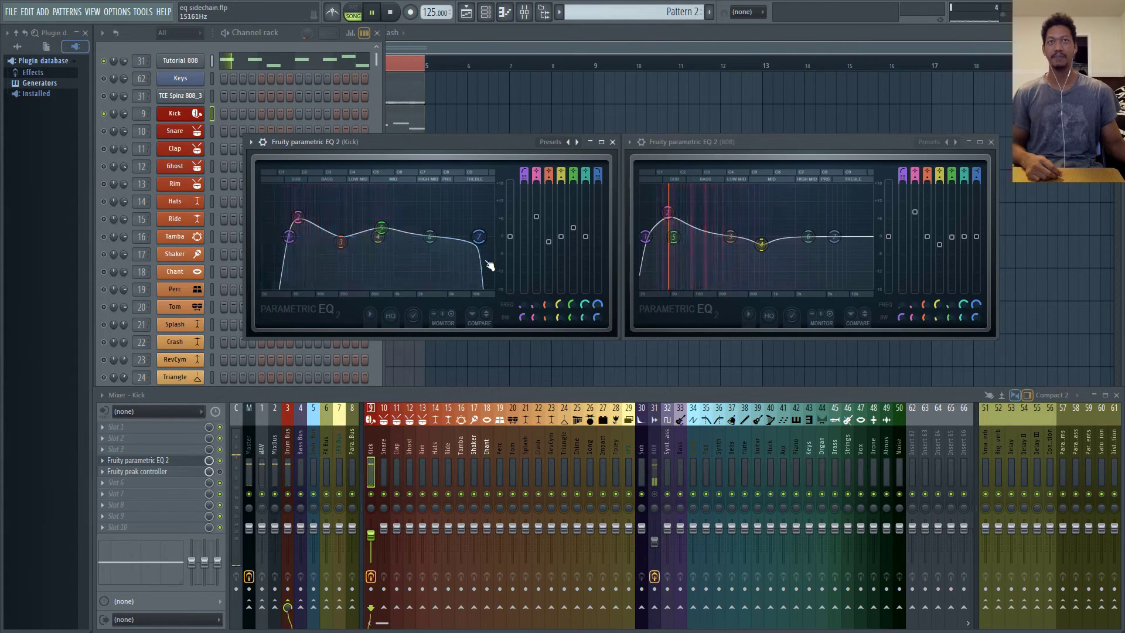
{"action": "left_click", "coordinate": [391, 317]}
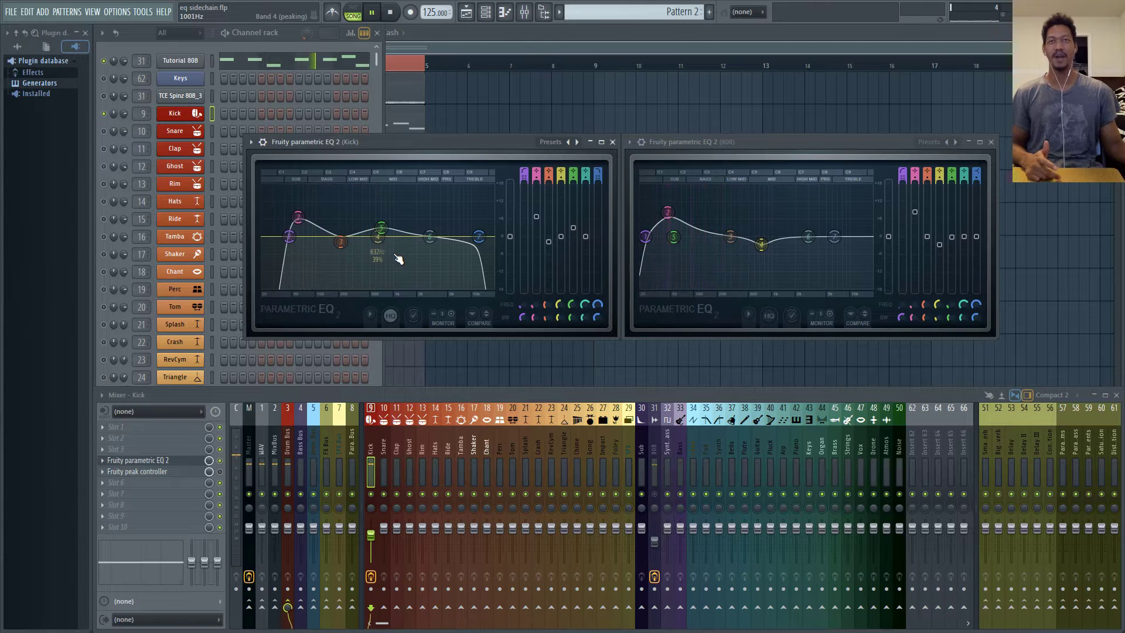
{"action": "left_click", "coordinate": [391, 321]}
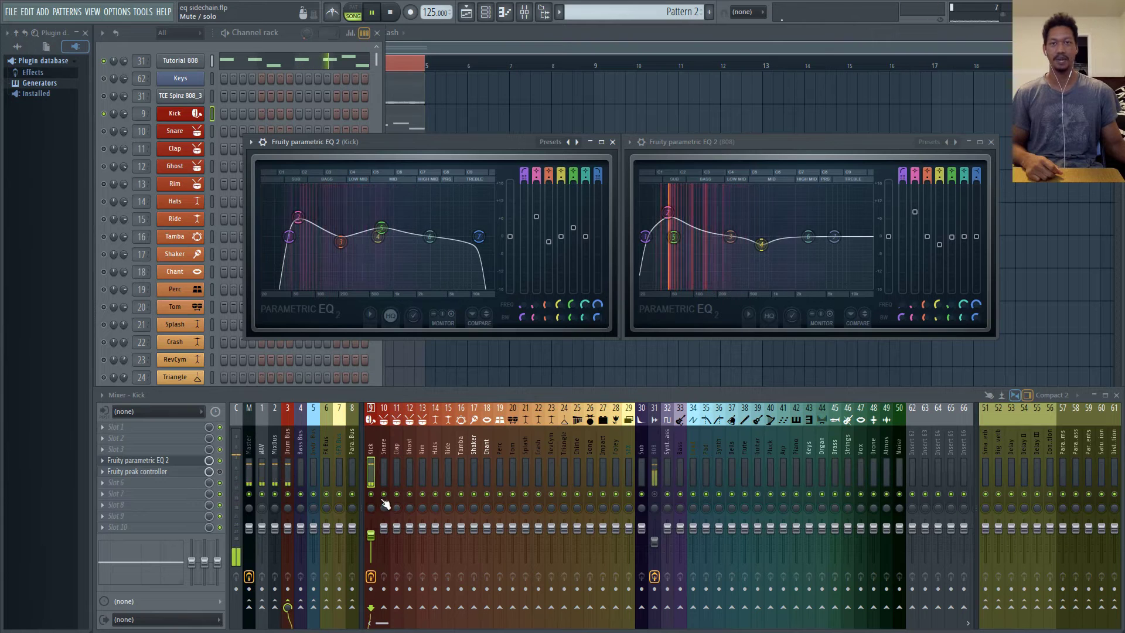
Mute the Kick track and enable HQ oversampling on the 808's parametric EQ.
{"action": "left_click", "coordinate": [370, 494]}
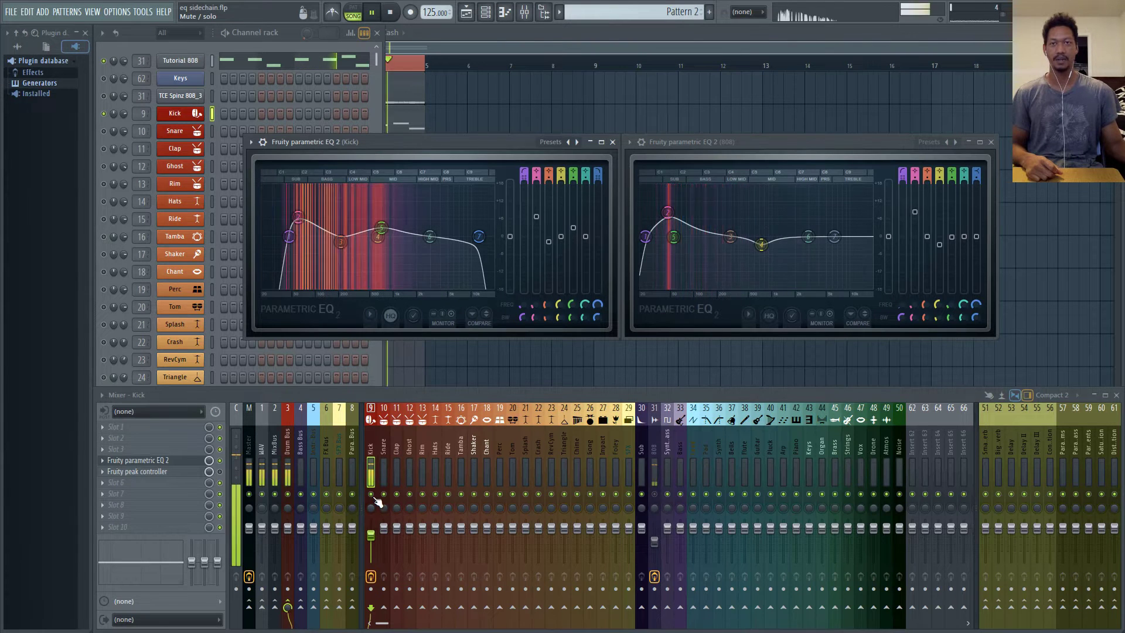
{"action": "left_click", "coordinate": [771, 317]}
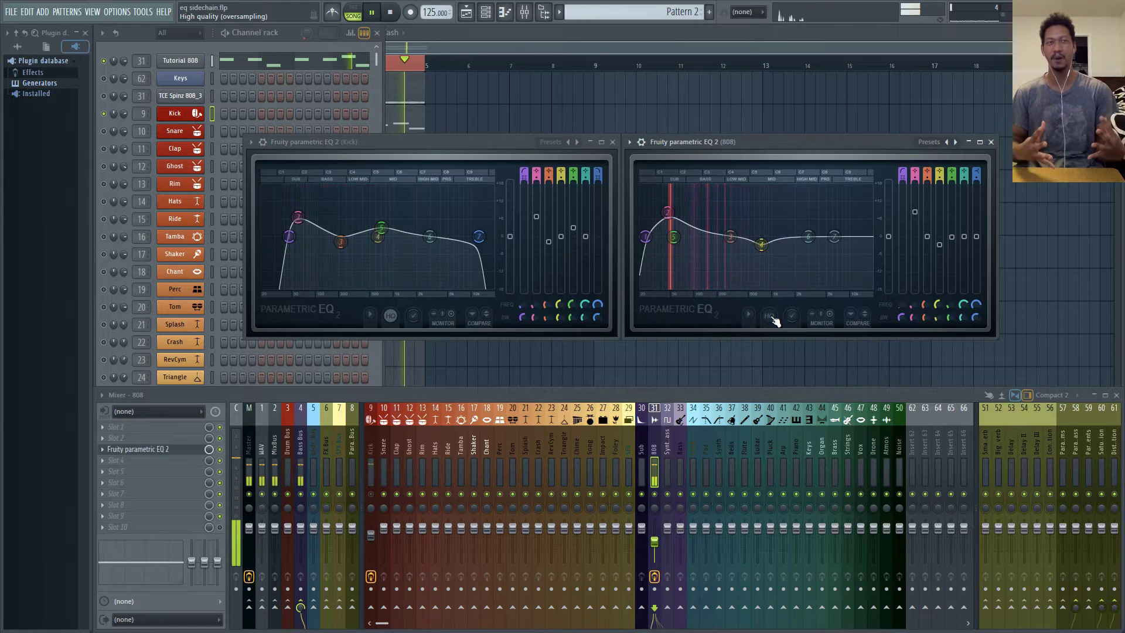
{"action": "left_click", "coordinate": [770, 316]}
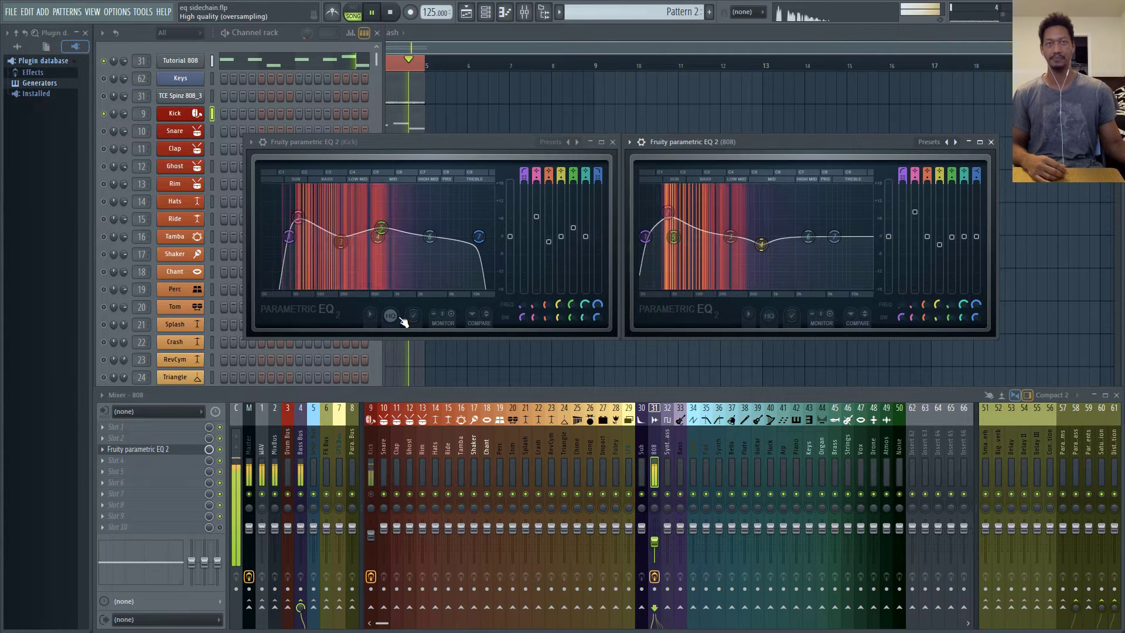
Stop playback and open the Fruity peak controller on mixer insert 9 (Kick).
{"action": "key", "text": "space"}
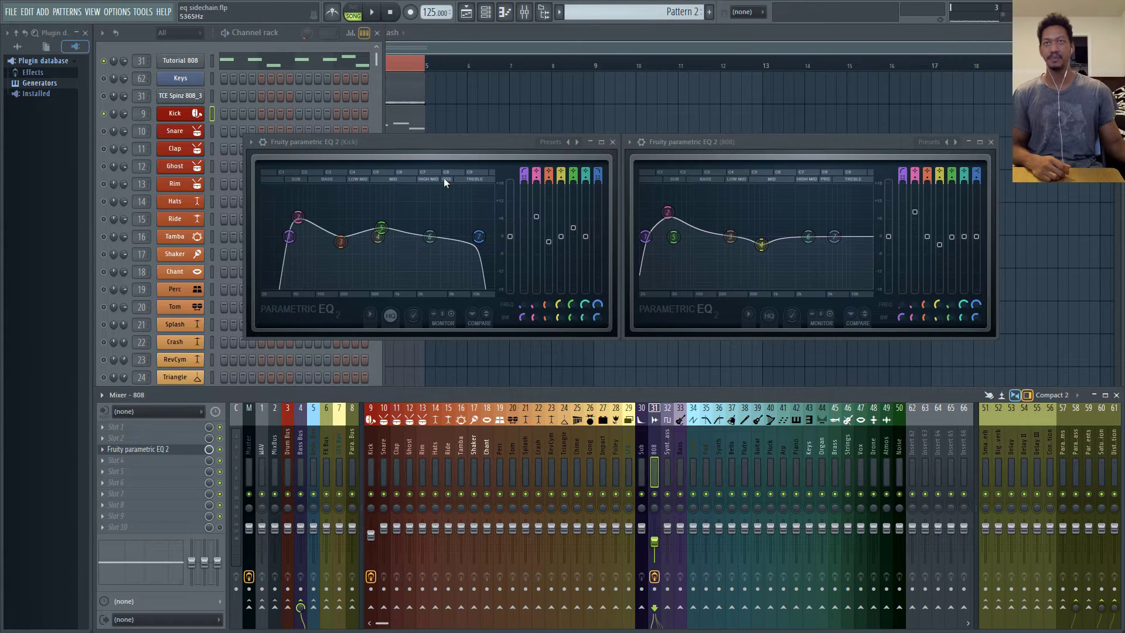
{"action": "left_click", "coordinate": [370, 454]}
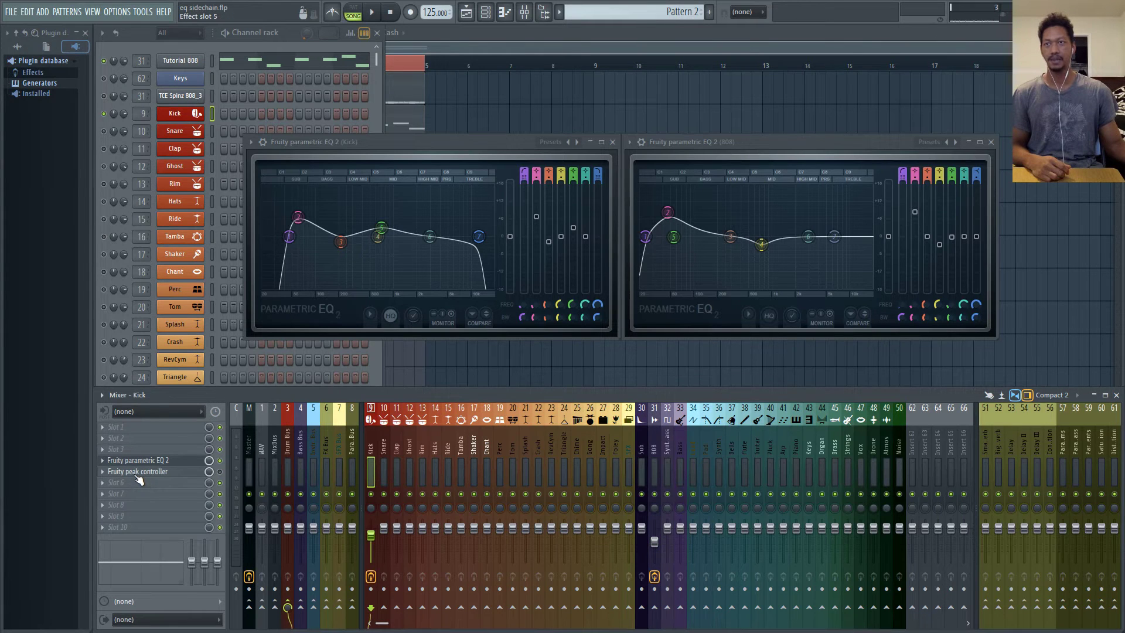
{"action": "left_click", "coordinate": [169, 473]}
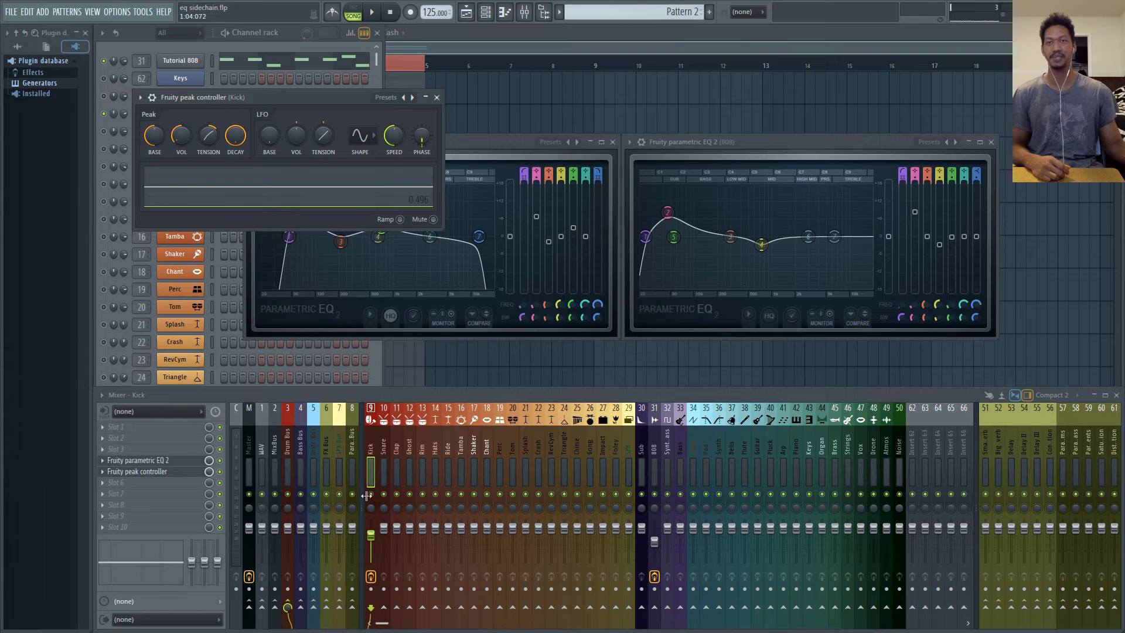
Link the 808 EQ band level to the internal controller 'Peak ctrl - Peak' so it ducks with the kick.
{"action": "left_click", "coordinate": [902, 279]}
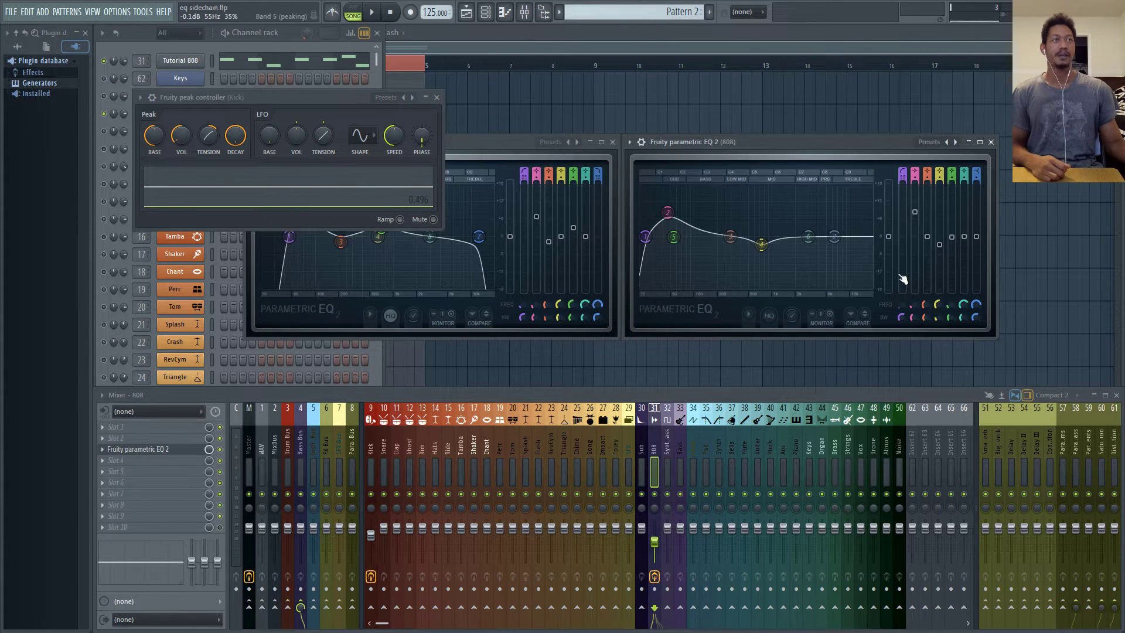
{"action": "right_click", "coordinate": [958, 238]}
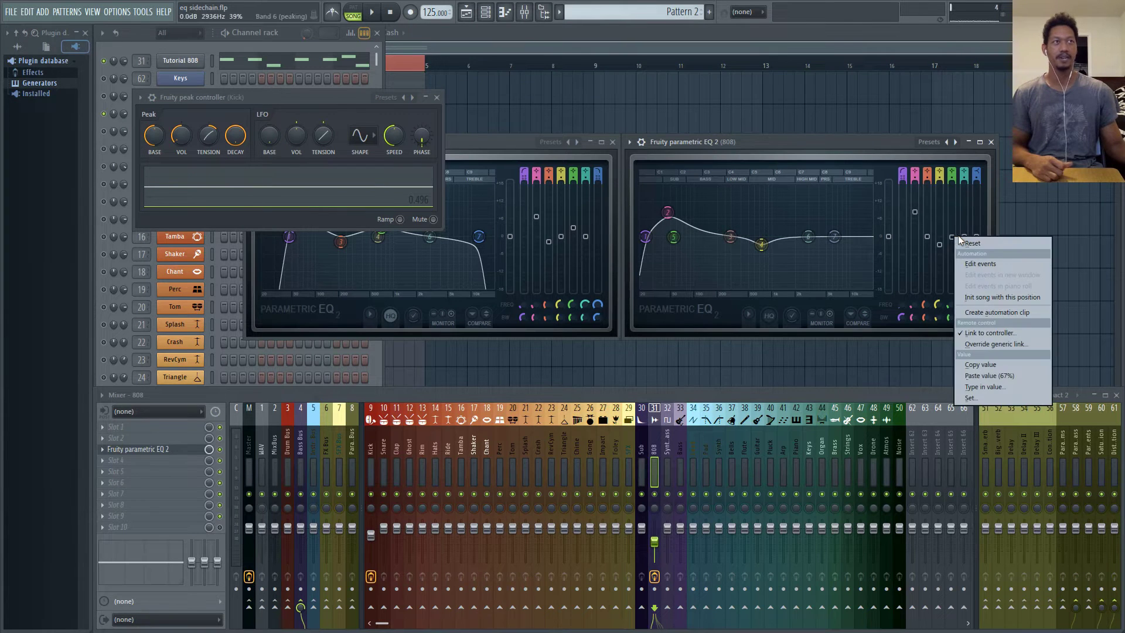
{"action": "left_click", "coordinate": [989, 333]}
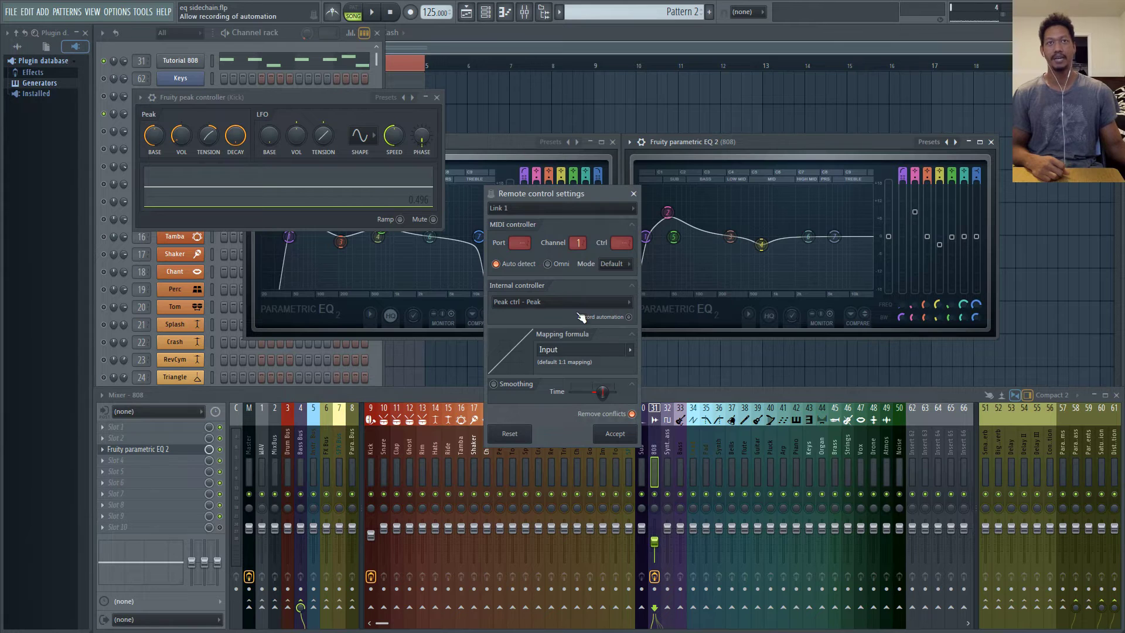
{"action": "left_click", "coordinate": [559, 304]}
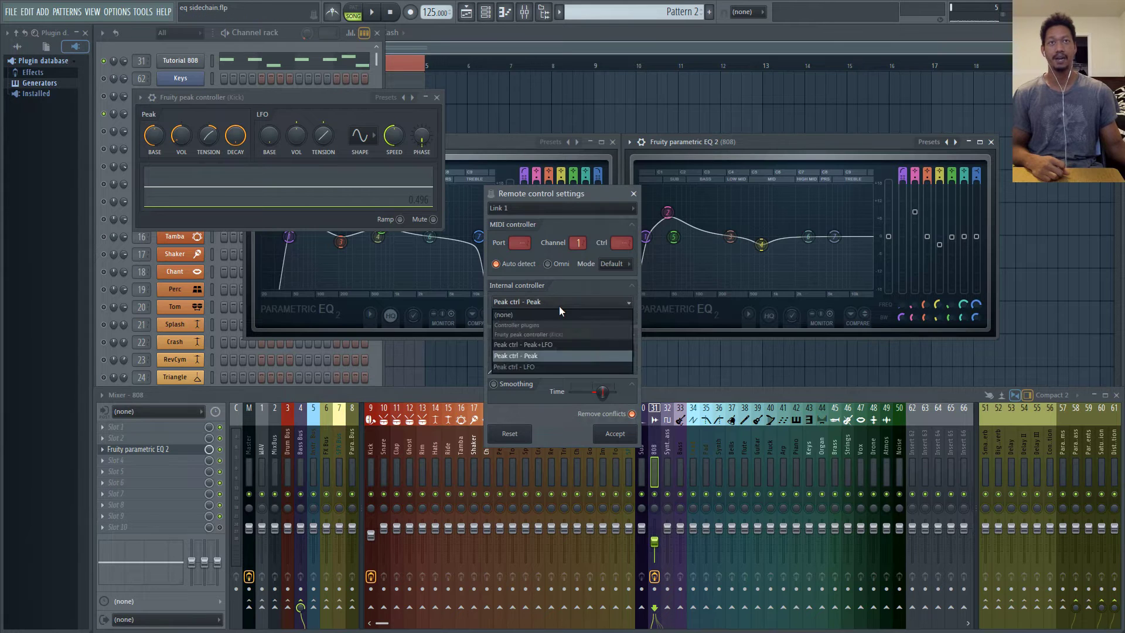
{"action": "left_click", "coordinate": [518, 357]}
{"action": "key", "text": "Return"}
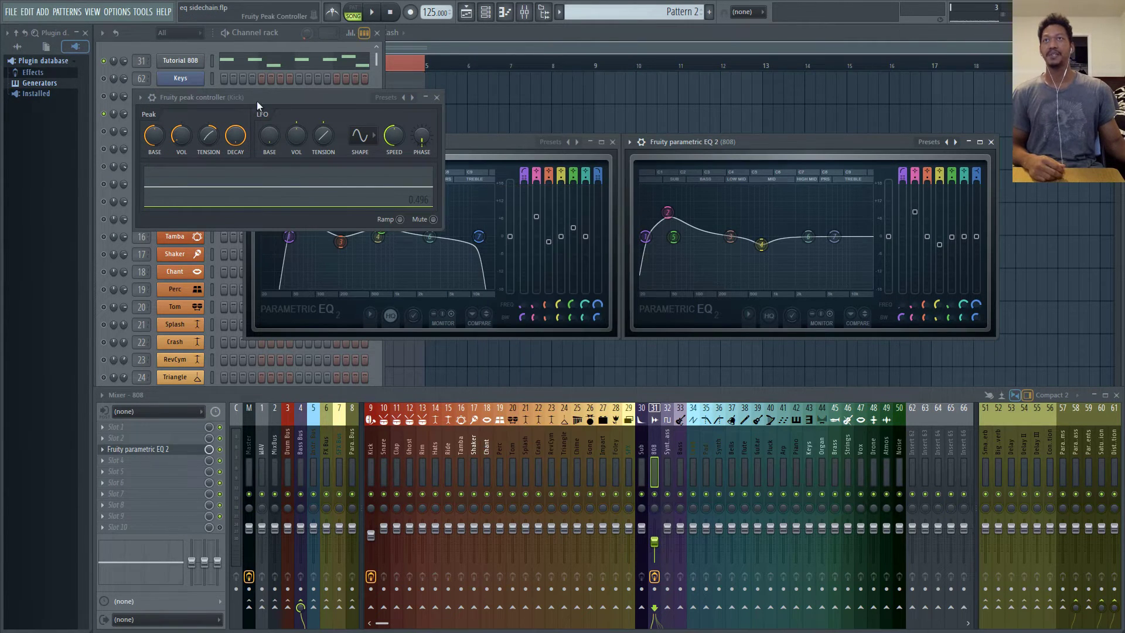
{"action": "left_click_drag", "start_coordinate": [257, 101], "coordinate": [290, 109]}
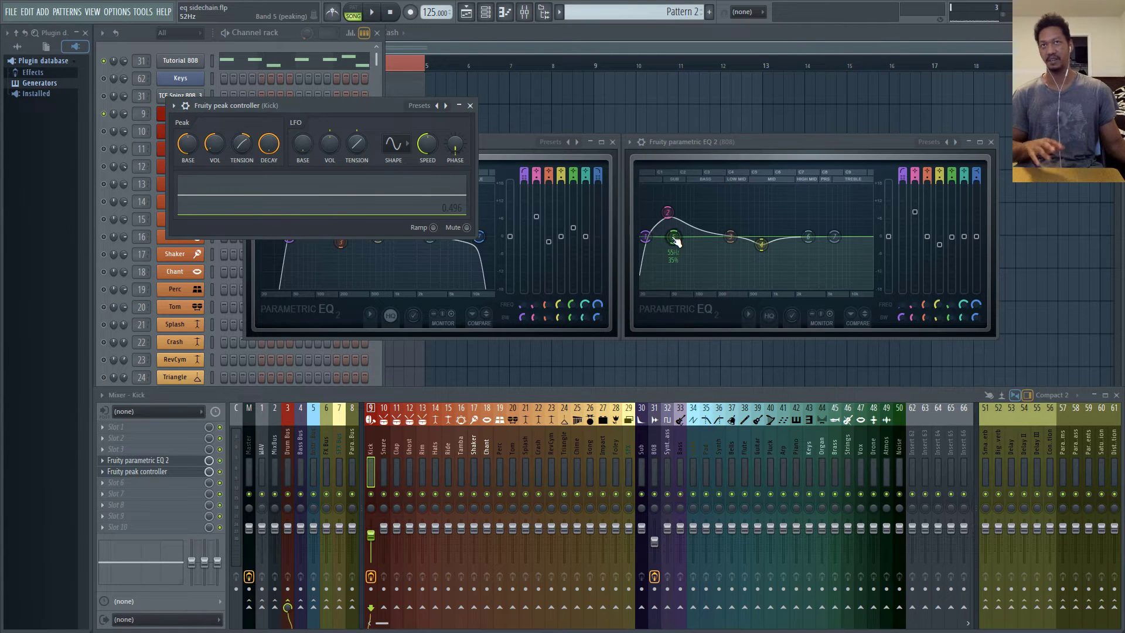
Play the beat and pull the 808 EQ's band 5 down while hearing the ducking.
{"action": "left_click_drag", "start_coordinate": [475, 106], "coordinate": [554, 348]}
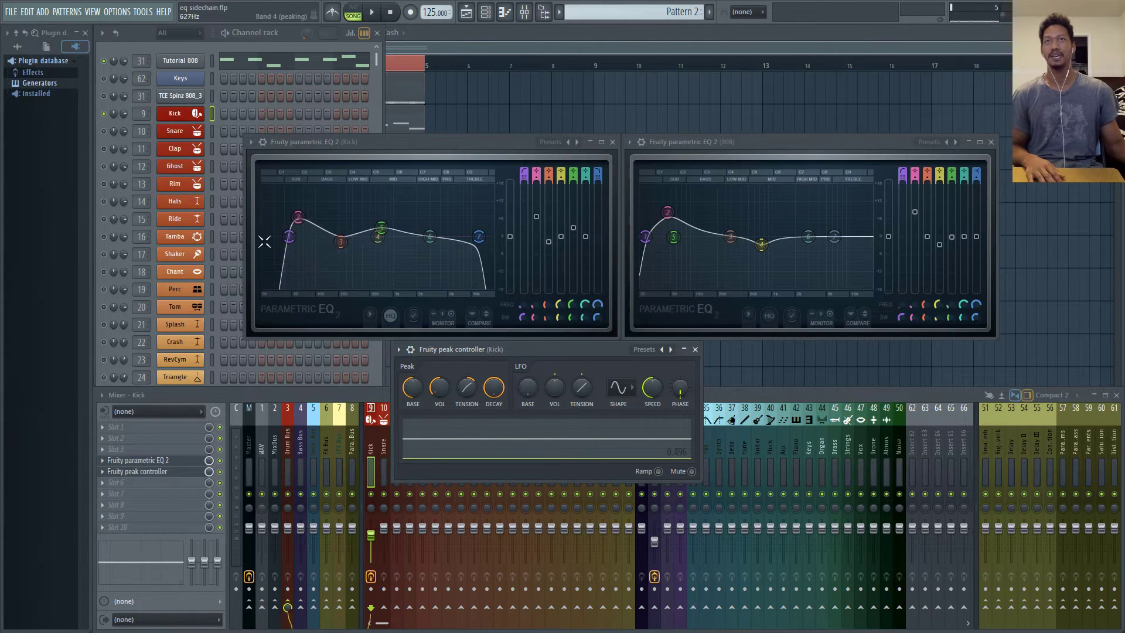
{"action": "left_click", "coordinate": [372, 13]}
{"action": "left_click_drag", "start_coordinate": [673, 236], "coordinate": [679, 281]}
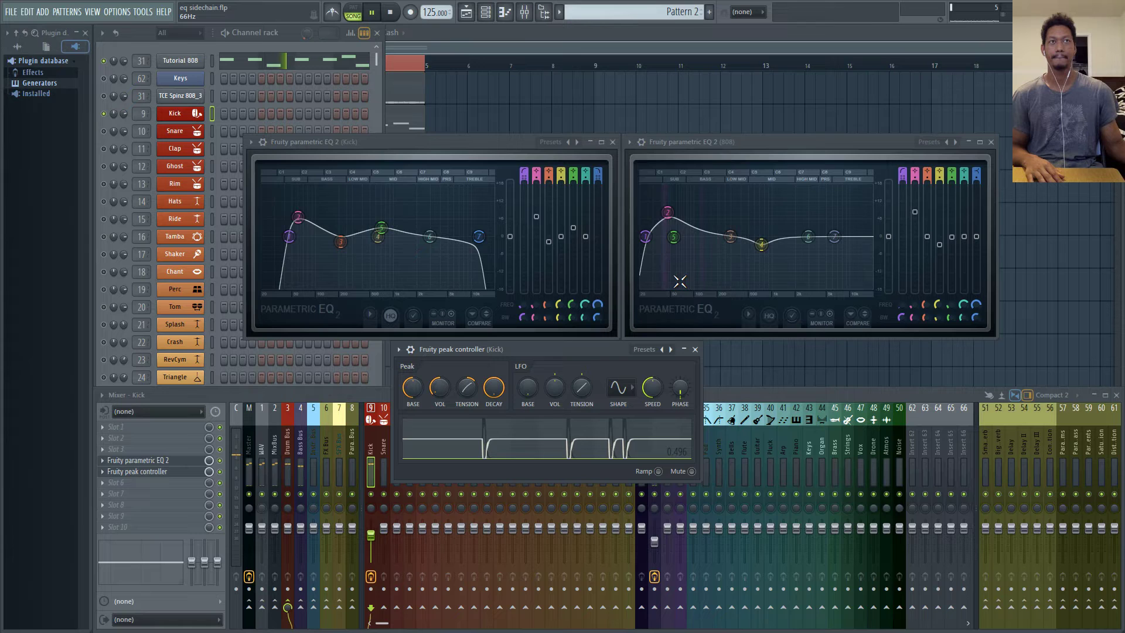
{"action": "left_click", "coordinate": [390, 12]}
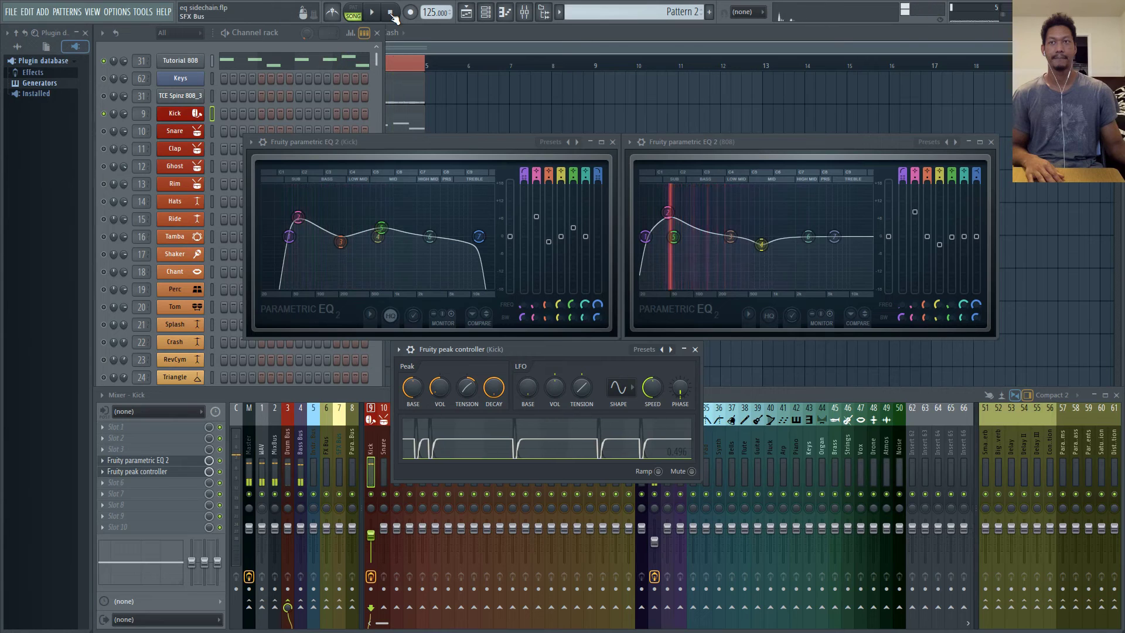
Disable the peak controller and play the beat to compare without ducking.
{"action": "left_click", "coordinate": [219, 471]}
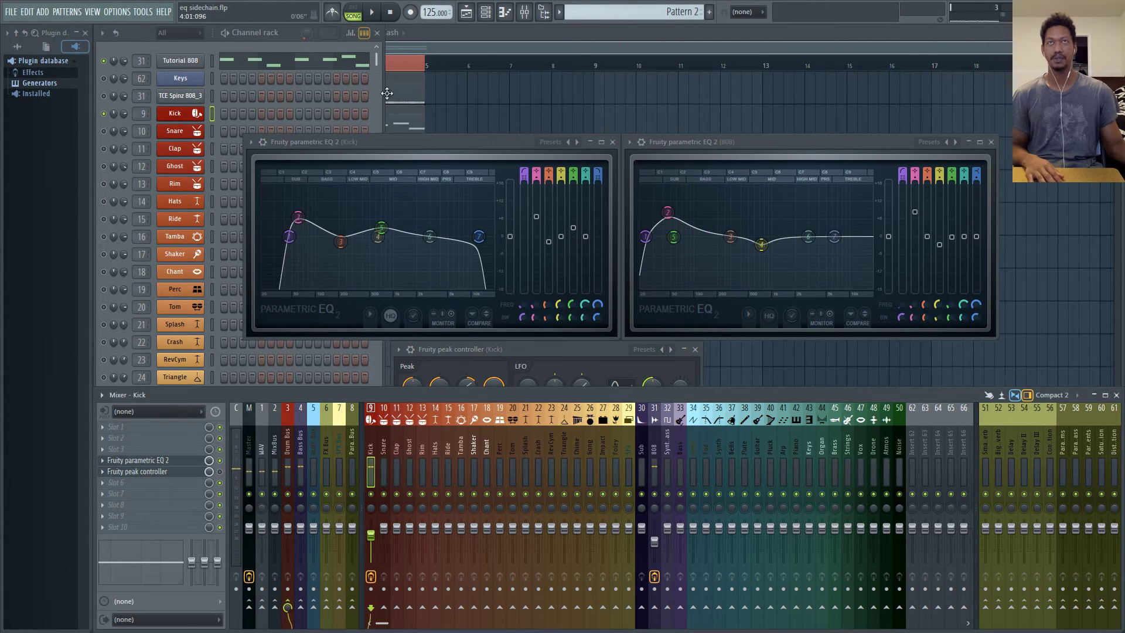
{"action": "left_click", "coordinate": [372, 14]}
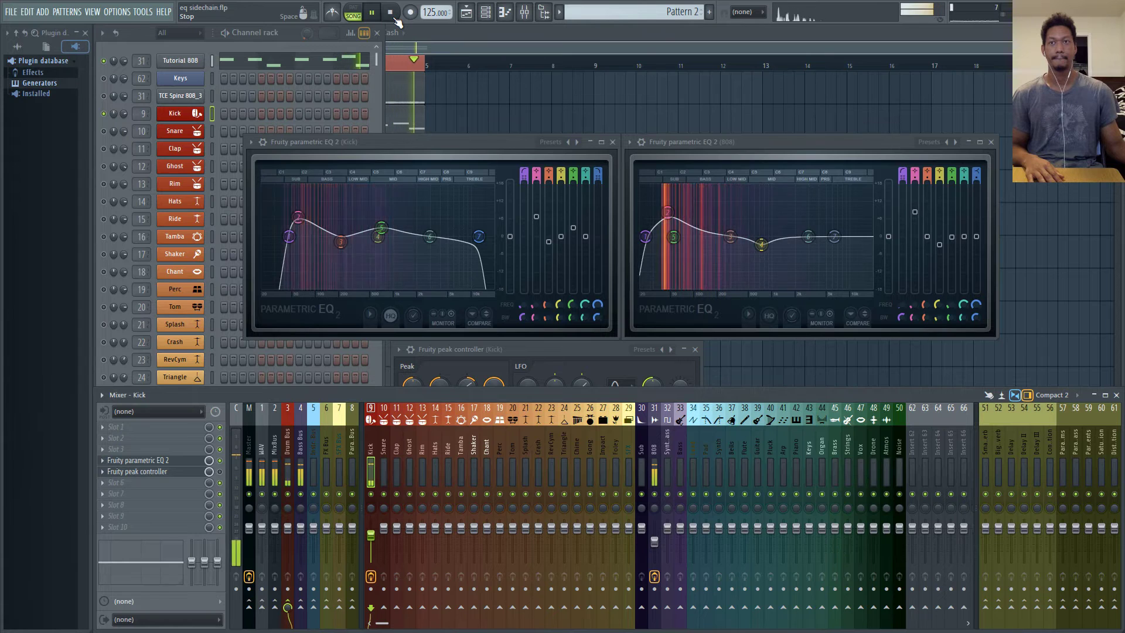
{"action": "left_click", "coordinate": [395, 19]}
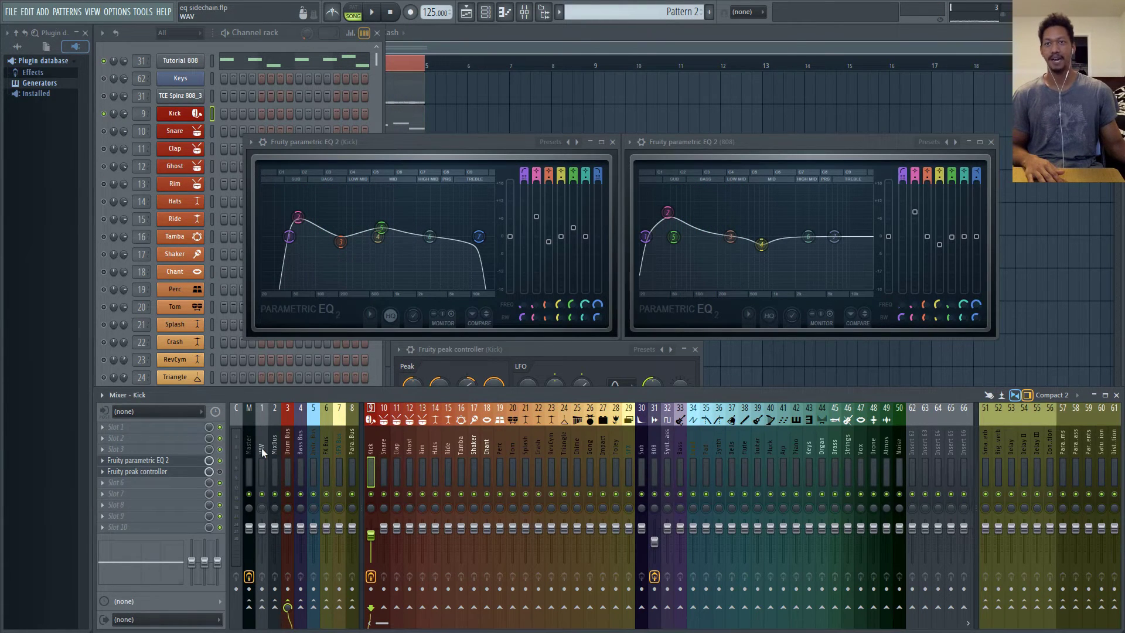
Replay the beat and display the Master track's effects, including the SPAN analyser.
{"action": "key", "text": "space"}
{"action": "left_click", "coordinate": [401, 18]}
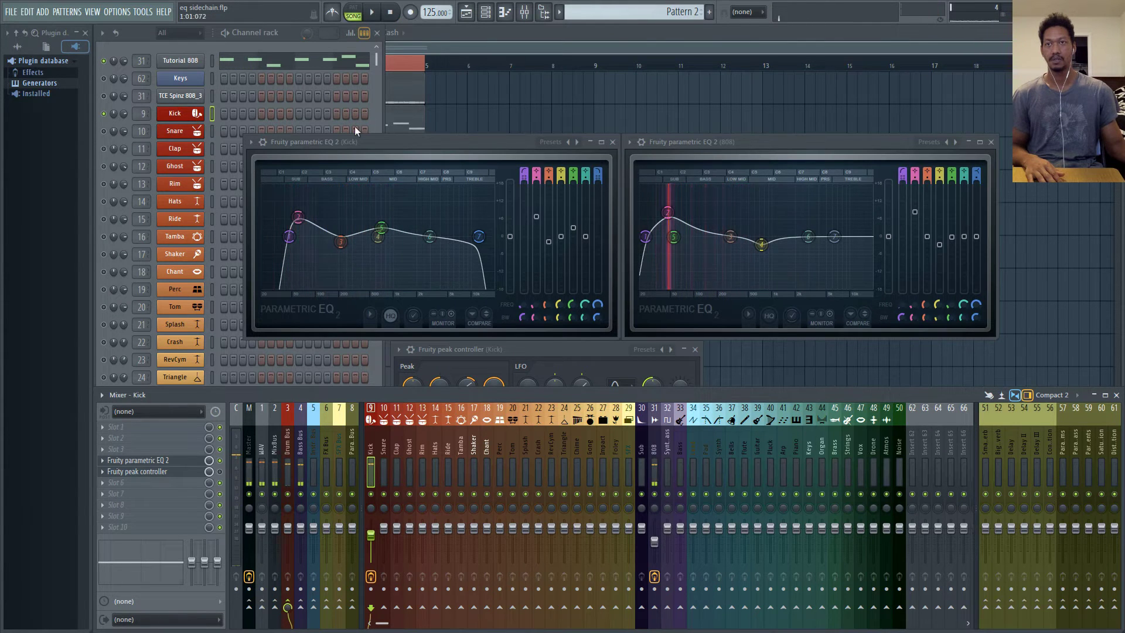
{"action": "left_click", "coordinate": [370, 14]}
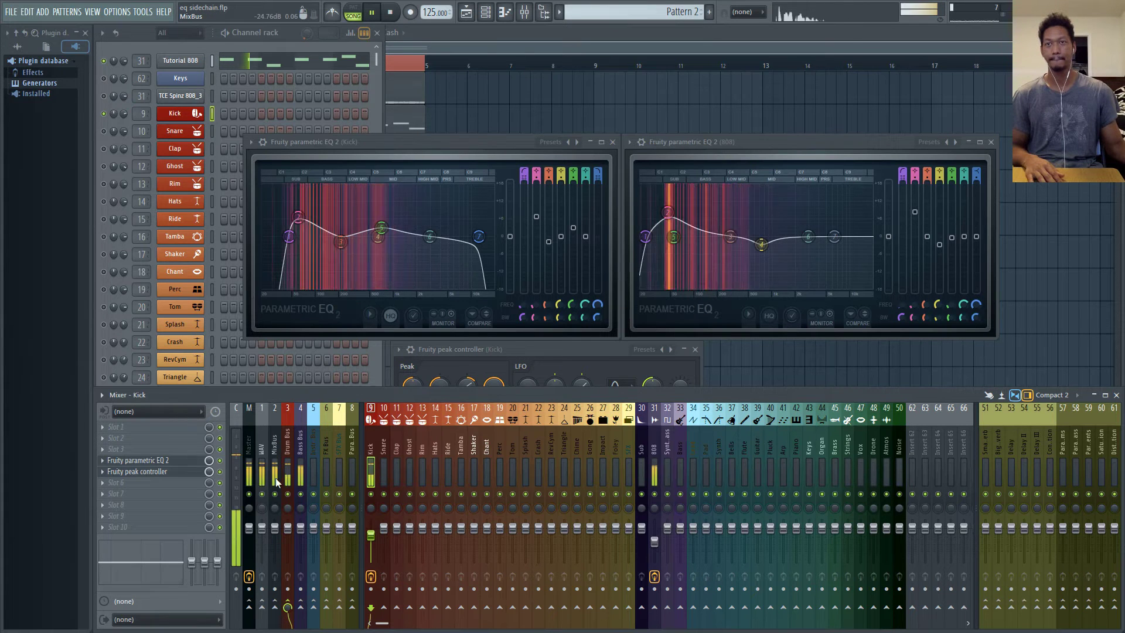
{"action": "left_click", "coordinate": [250, 450]}
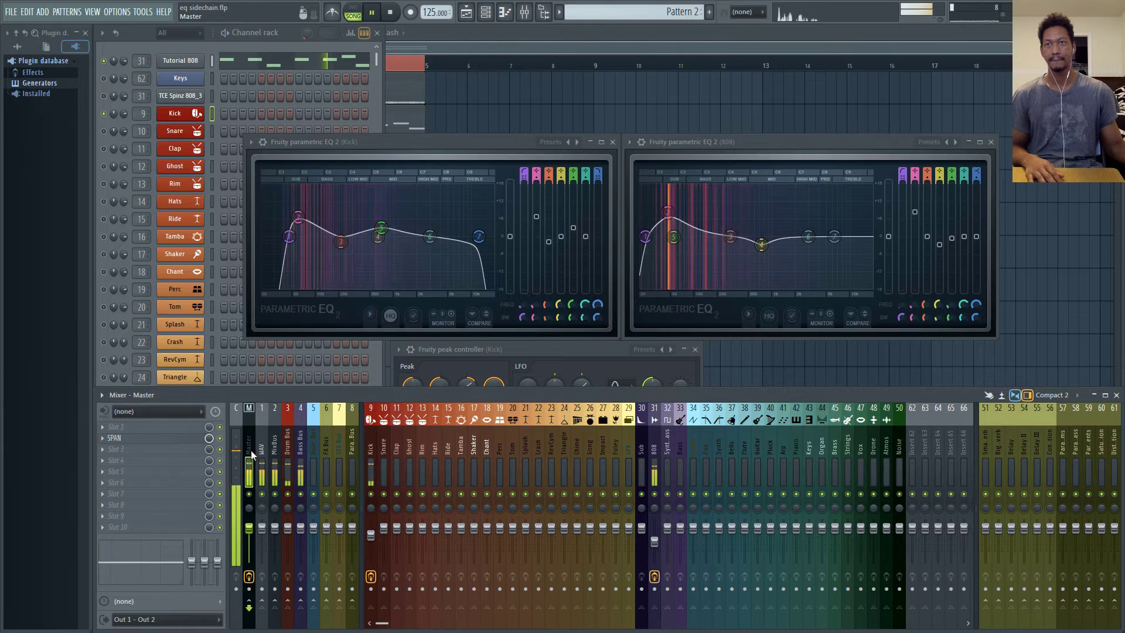
Stop the beat with Space so the EQ spectra and mixer meters go quiet.
{"action": "key", "text": "space"}
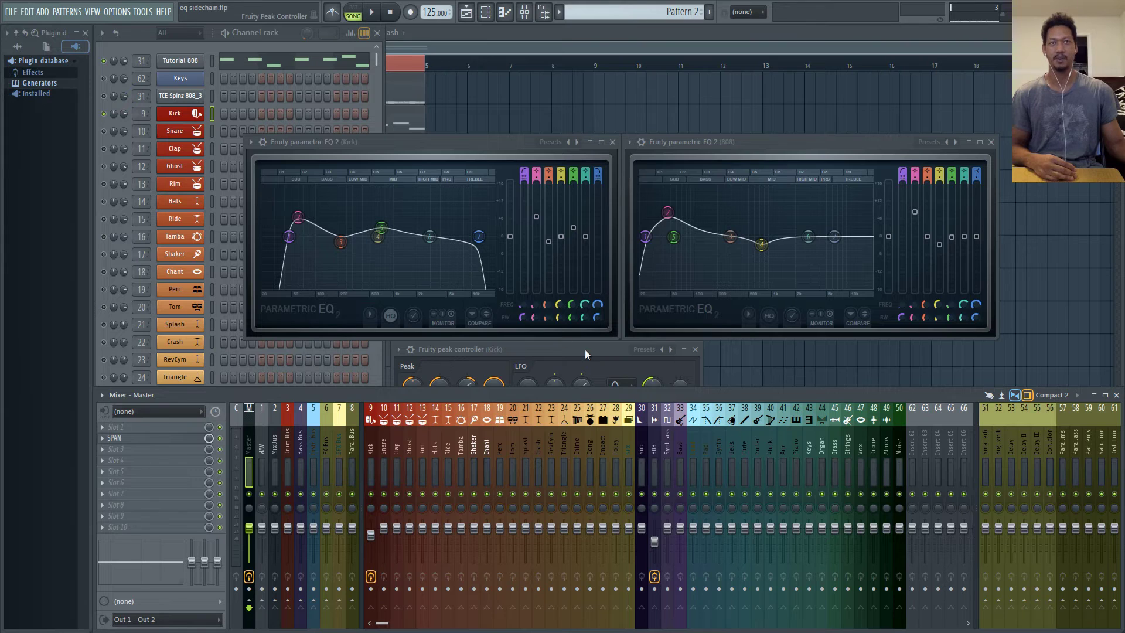
Shift the Kick's peak controller right, open the Kick sample's settings, and return to the 808 EQ.
{"action": "left_click_drag", "start_coordinate": [585, 349], "coordinate": [655, 348]}
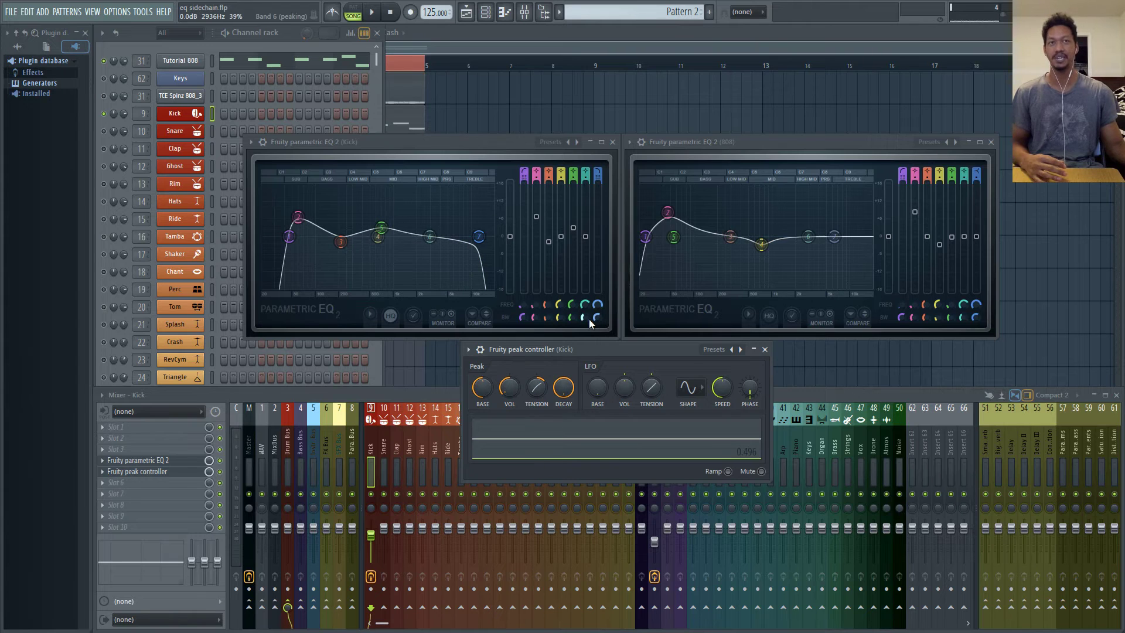
{"action": "left_click", "coordinate": [176, 113]}
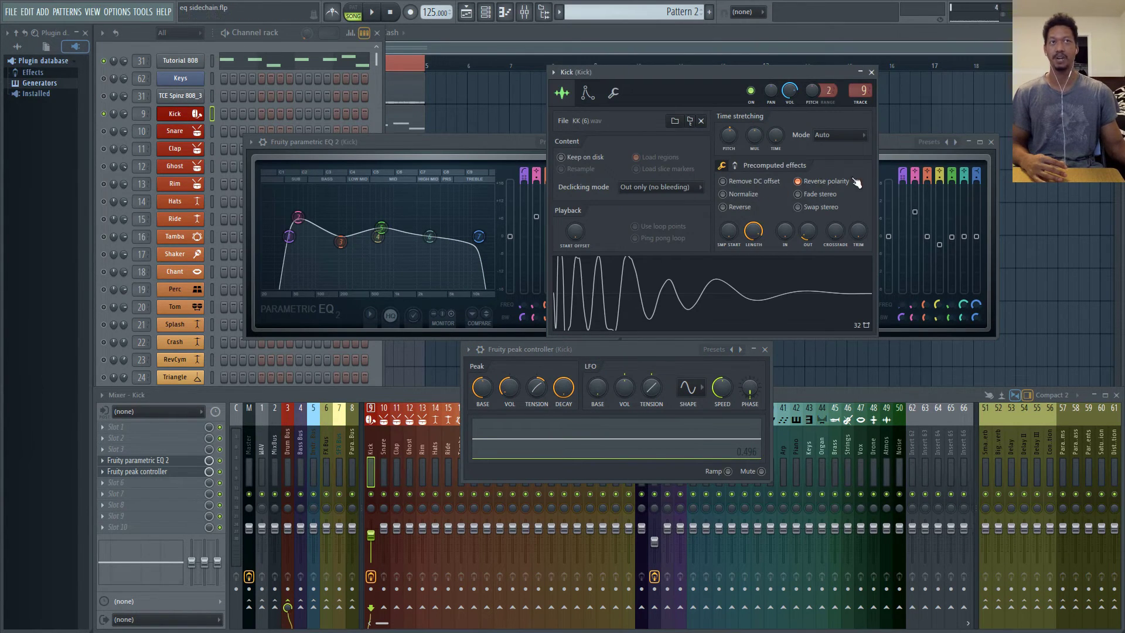
{"action": "left_click", "coordinate": [890, 145]}
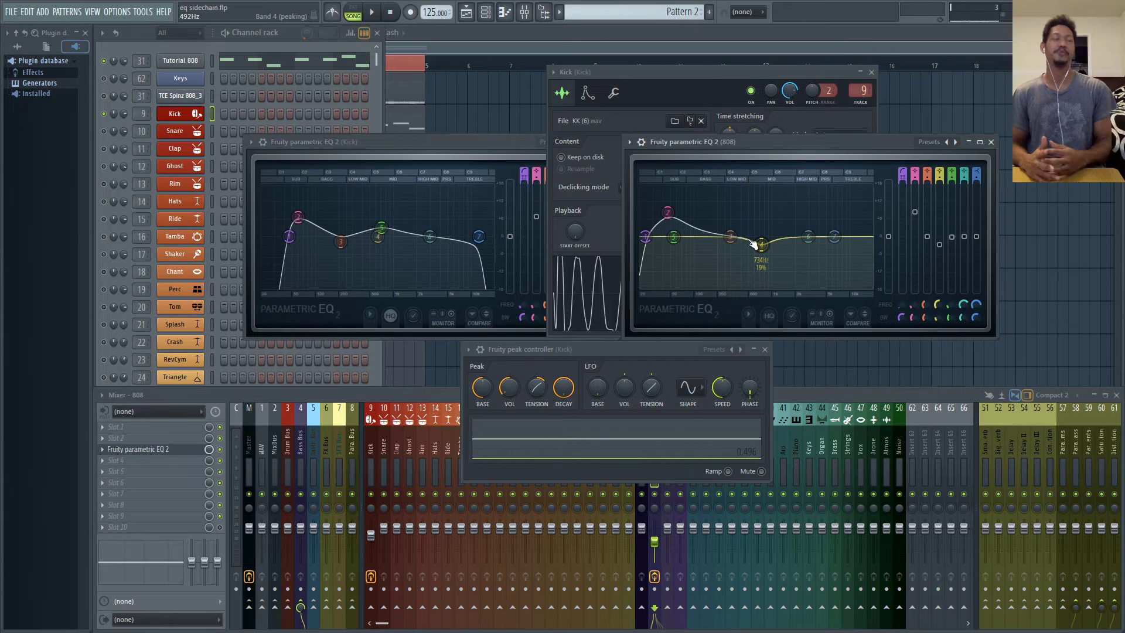
Close every window with F12, then reopen the Channel rack and Mixer.
{"action": "key", "text": "F12"}
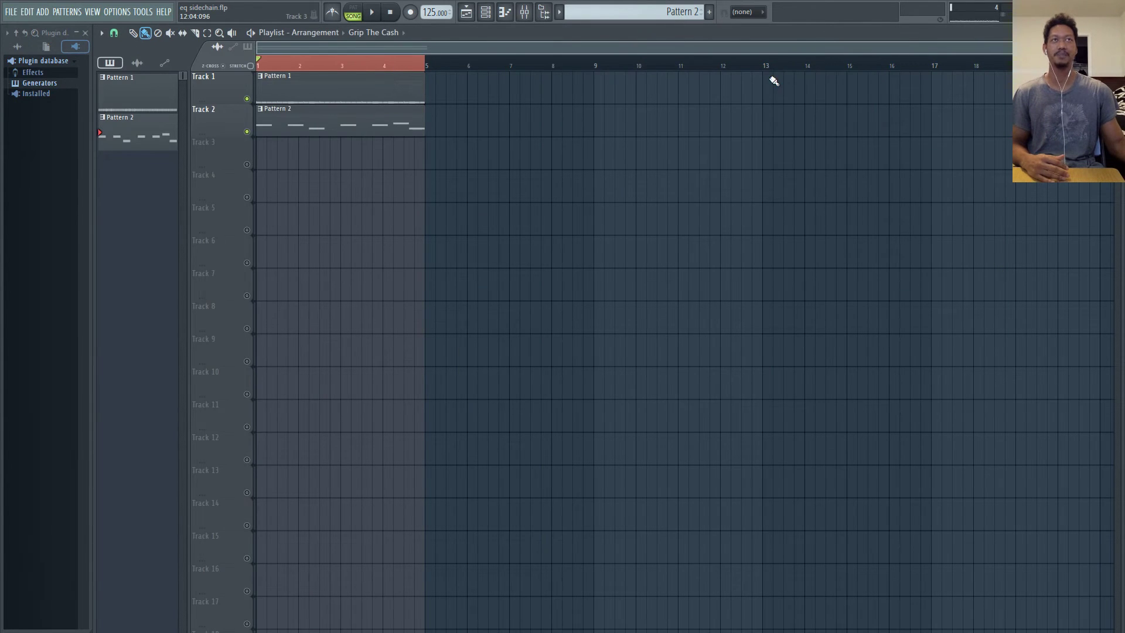
{"action": "left_click", "coordinate": [486, 13]}
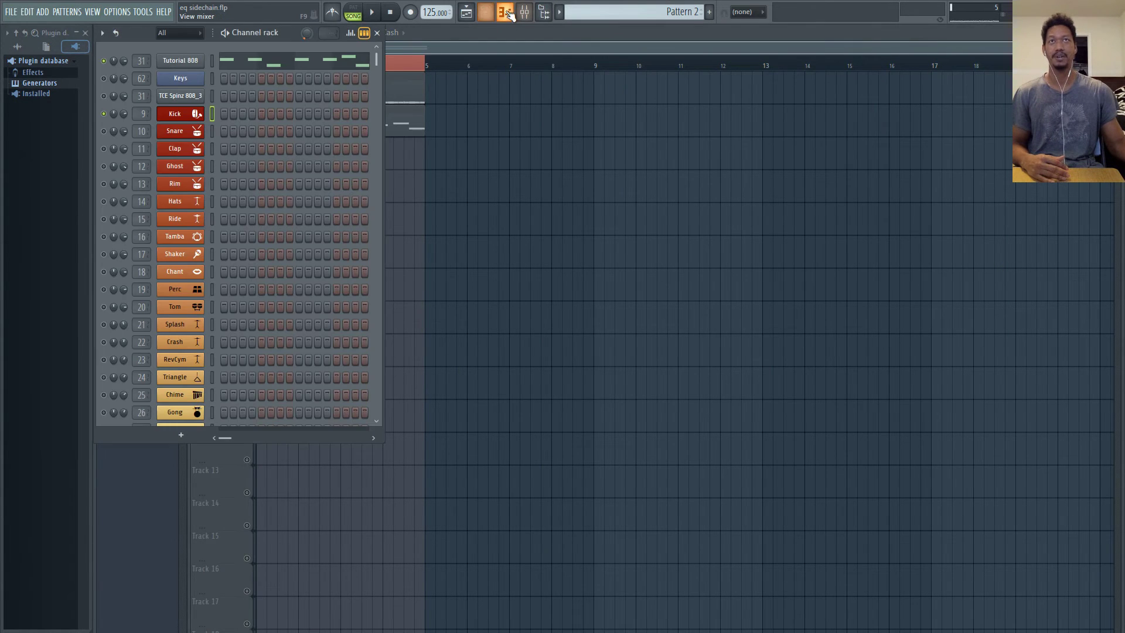
{"action": "left_click", "coordinate": [525, 14]}
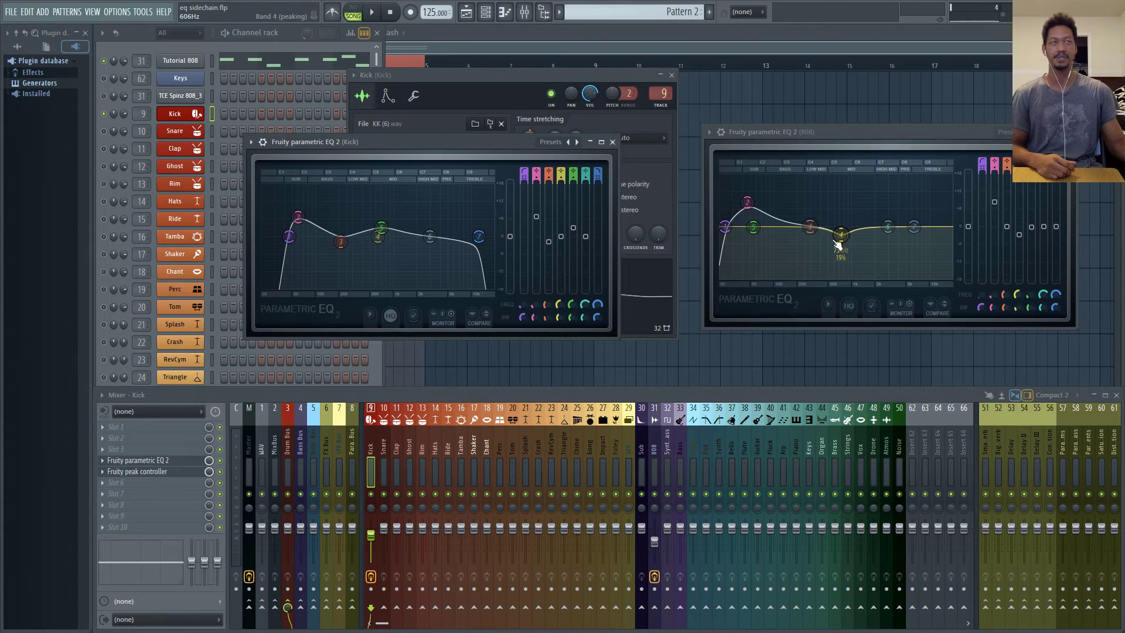
Open the Kick's peak controller, close the Kick sample settings, and place the Kick EQ beside the 808 EQ.
{"action": "left_click", "coordinate": [461, 82]}
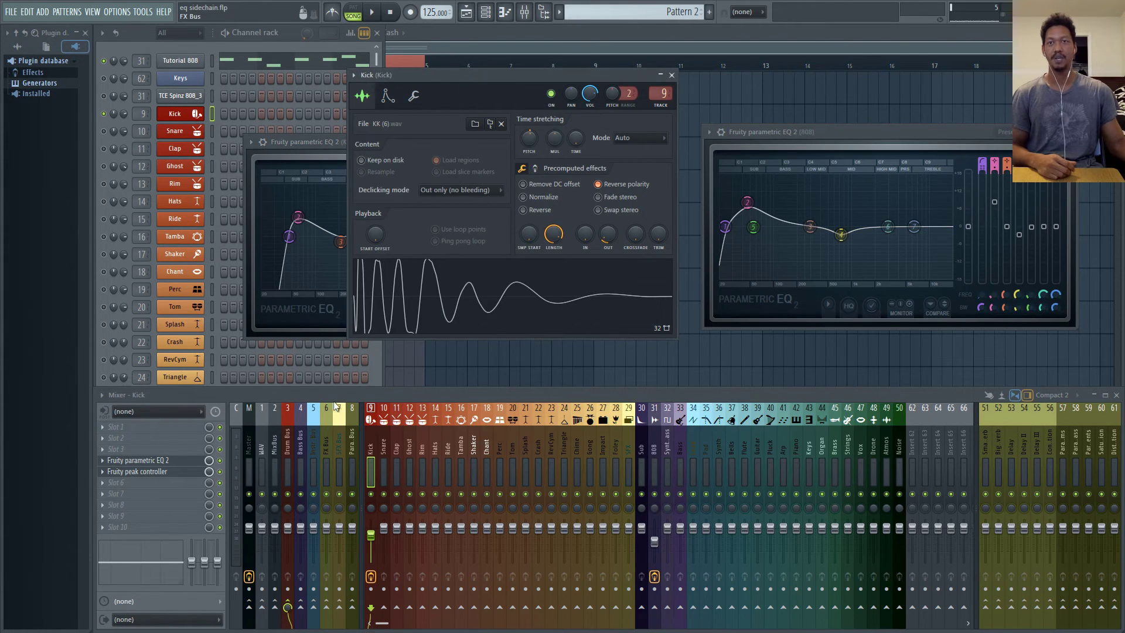
{"action": "left_click", "coordinate": [137, 471]}
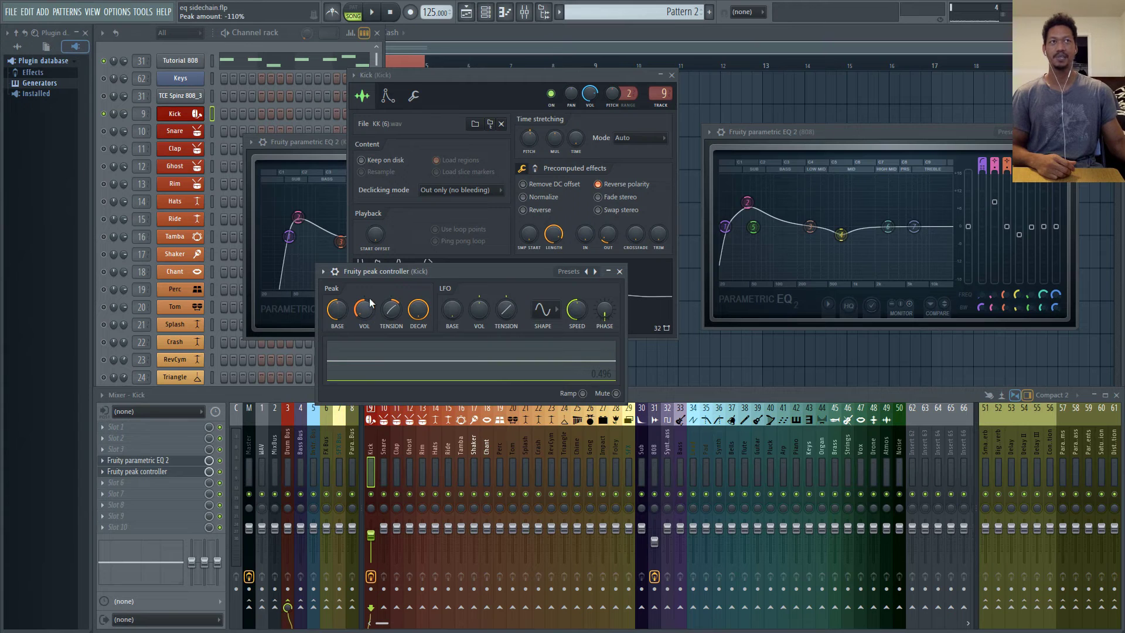
{"action": "left_click_drag", "start_coordinate": [449, 270], "coordinate": [390, 286]}
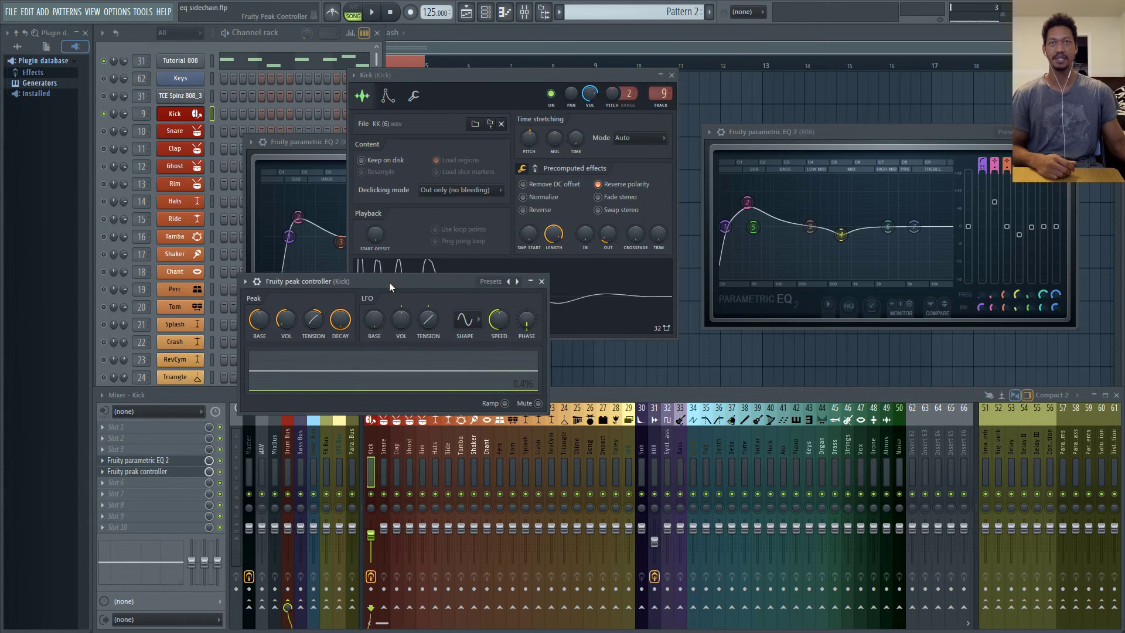
{"action": "left_click", "coordinate": [683, 71]}
{"action": "left_click_drag", "start_coordinate": [527, 142], "coordinate": [586, 125]}
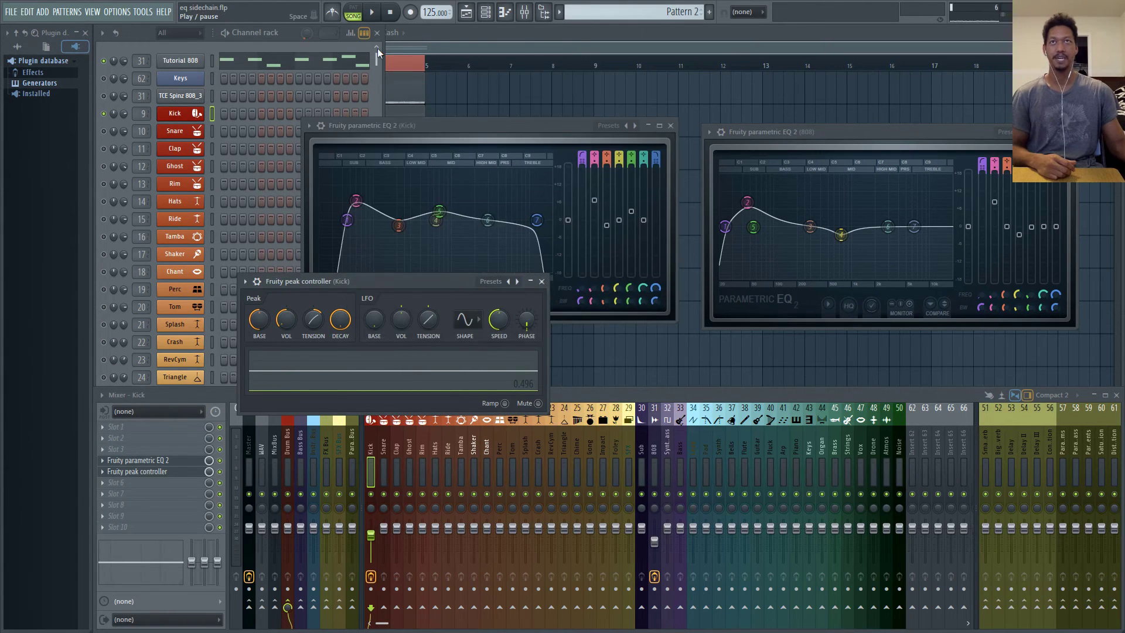
While the beat plays, make the Peak amount negative and set Peak tension to 27%.
{"action": "key", "text": "space"}
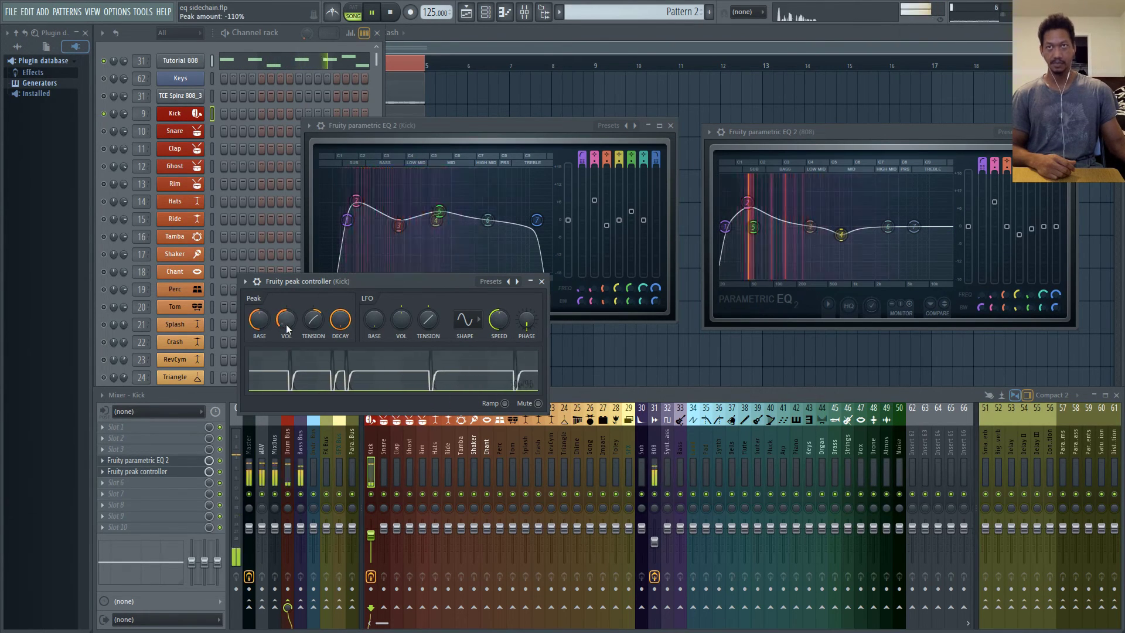
{"action": "mouse_move", "coordinate": [286, 319]}
{"action": "left_mouse_down"}
{"action": "mouse_move", "coordinate": [286, 363]}
{"action": "mouse_move", "coordinate": [286, 325]}
{"action": "left_mouse_up"}
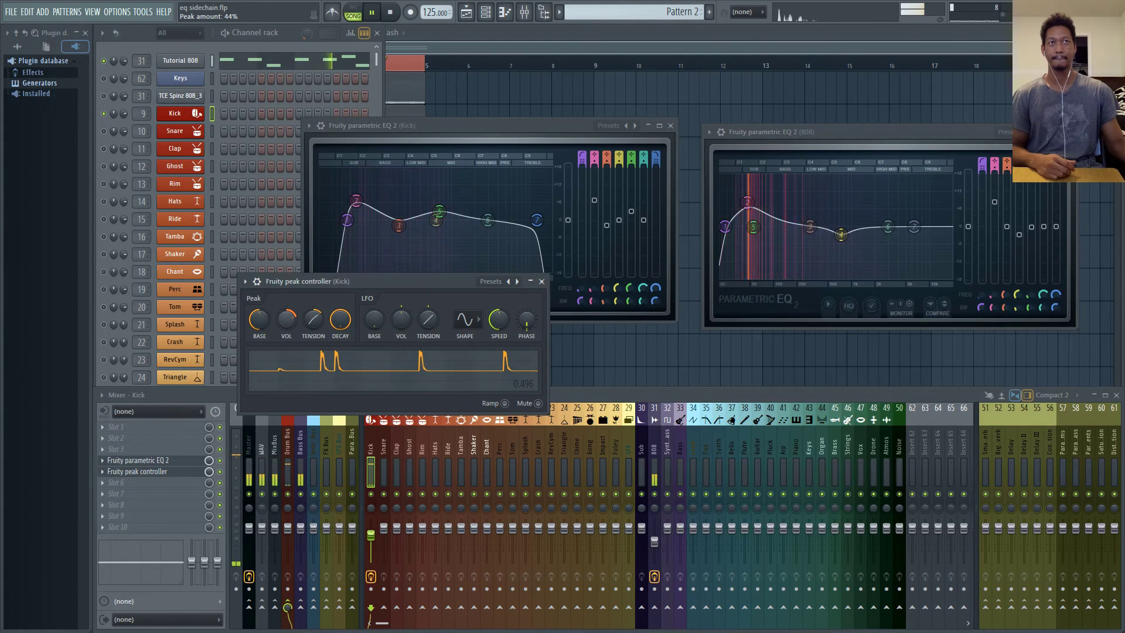
{"action": "left_click_drag", "start_coordinate": [313, 319], "coordinate": [311, 322]}
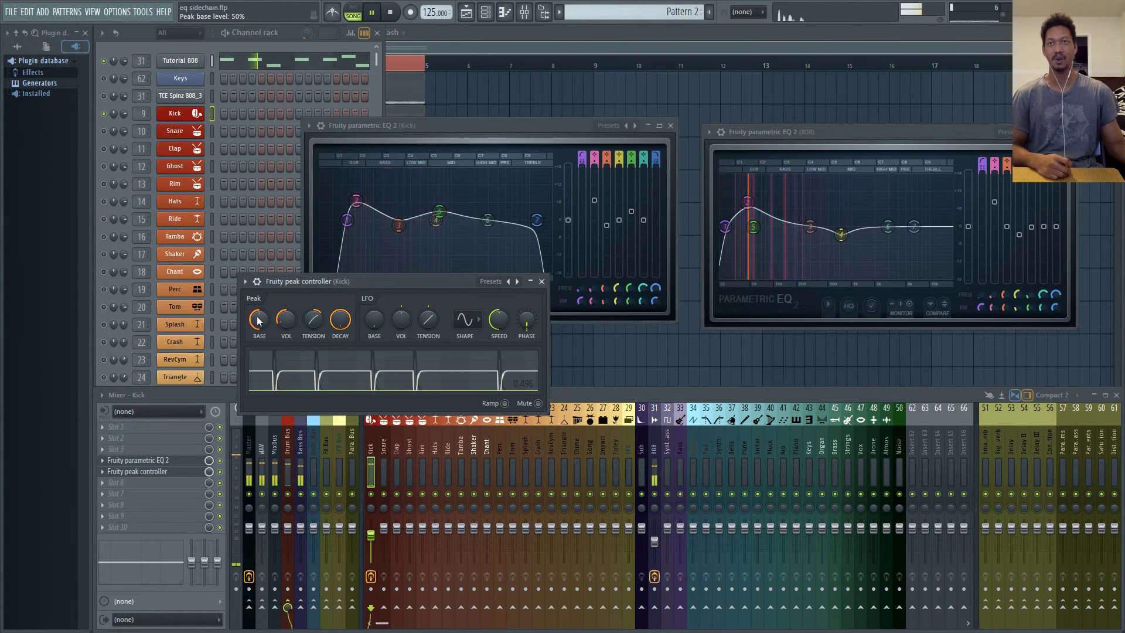
{"action": "left_click_drag", "start_coordinate": [341, 322], "coordinate": [341, 363]}
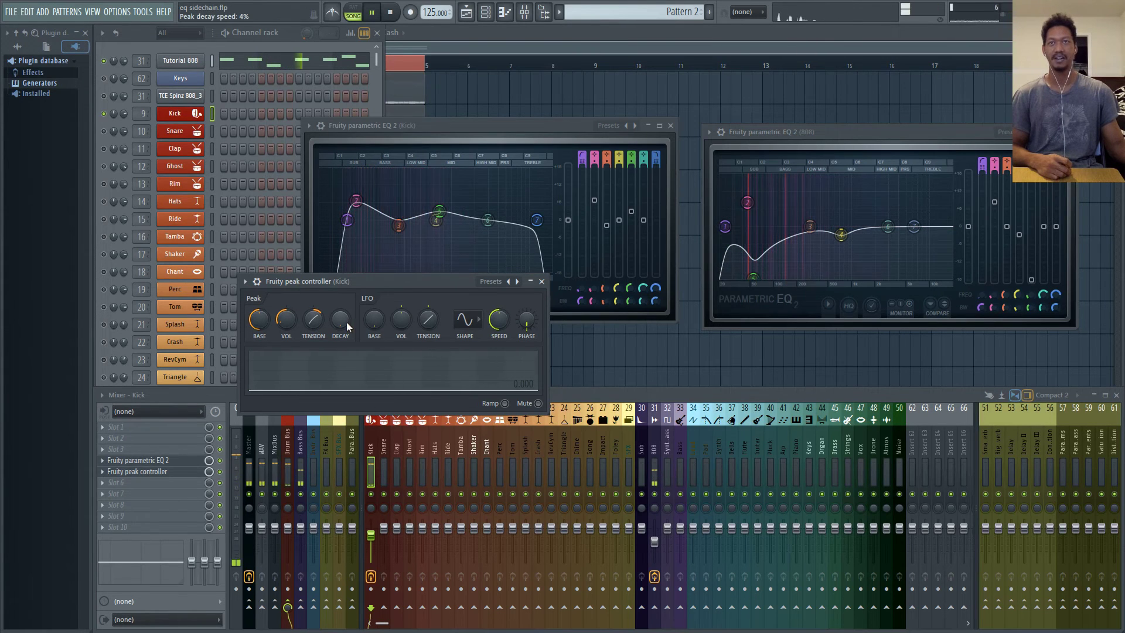
{"action": "left_click_drag", "start_coordinate": [339, 319], "coordinate": [339, 309]}
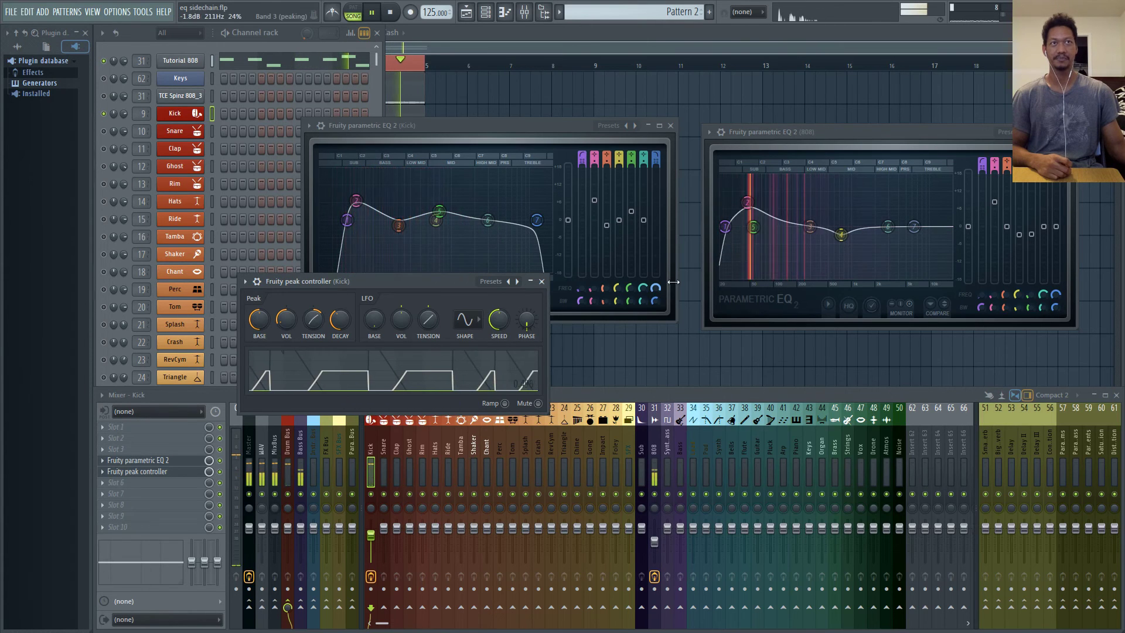
{"action": "left_click_drag", "start_coordinate": [331, 327], "coordinate": [331, 281]}
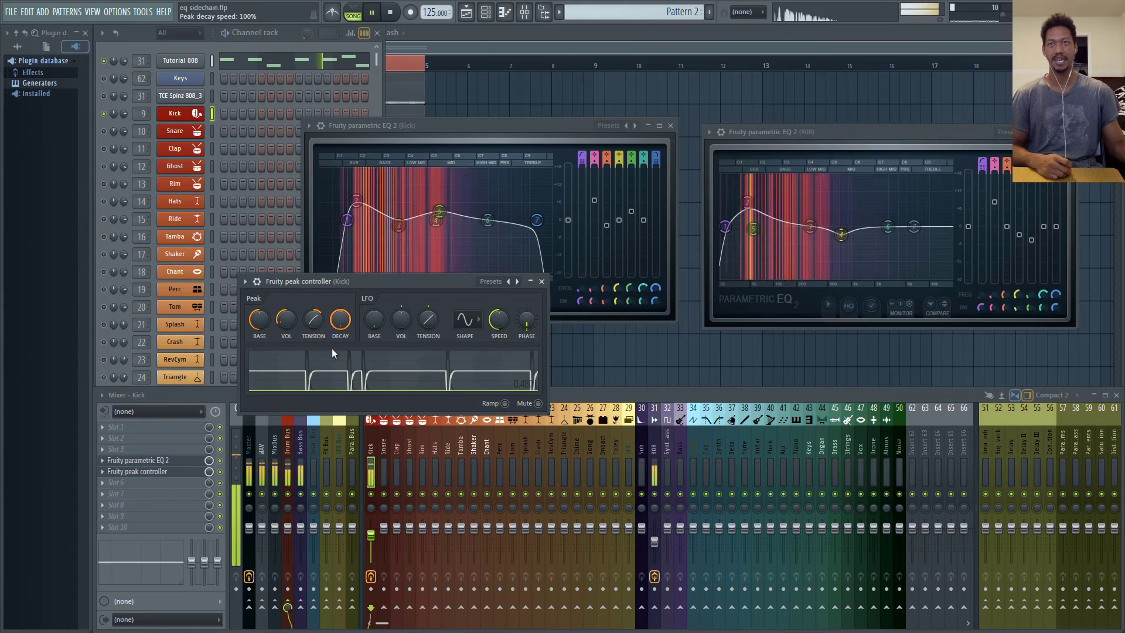
Sweep the Peak tension knob to -100%, then -35%, settling at about 23%.
{"action": "left_click_drag", "start_coordinate": [320, 322], "coordinate": [311, 328]}
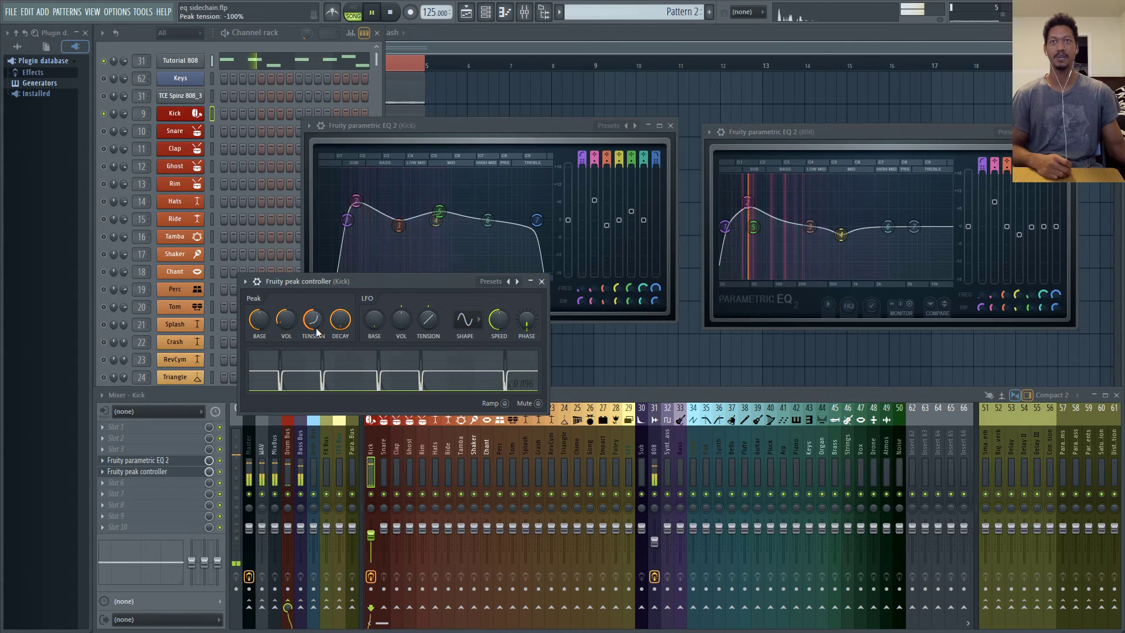
{"action": "left_click_drag", "start_coordinate": [321, 344], "coordinate": [331, 308]}
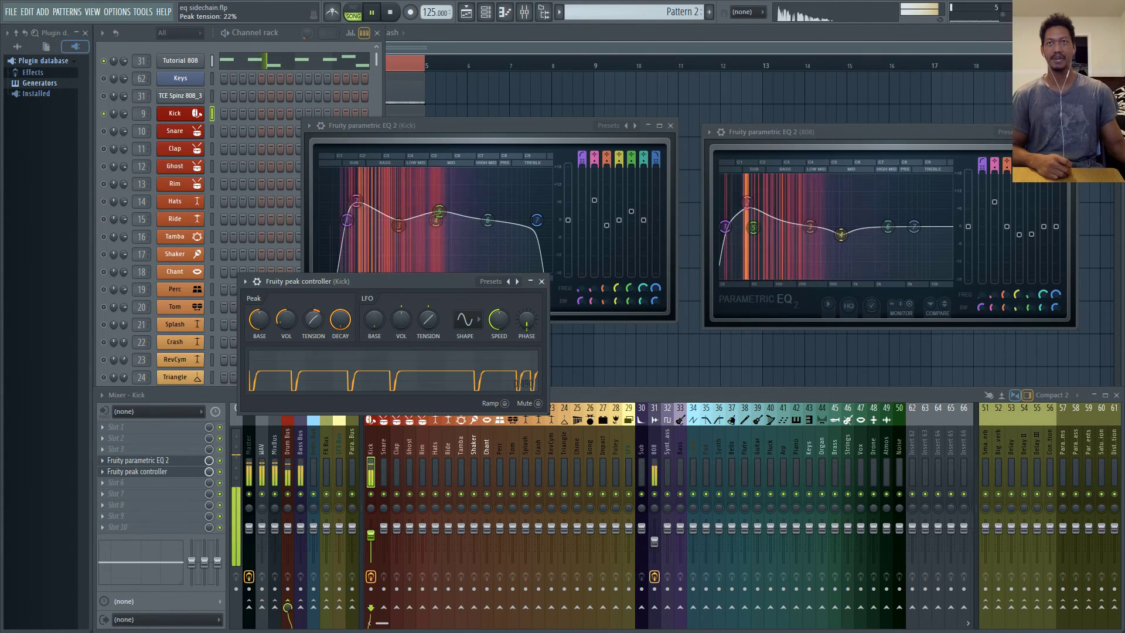
{"action": "left_click_drag", "start_coordinate": [313, 319], "coordinate": [313, 314]}
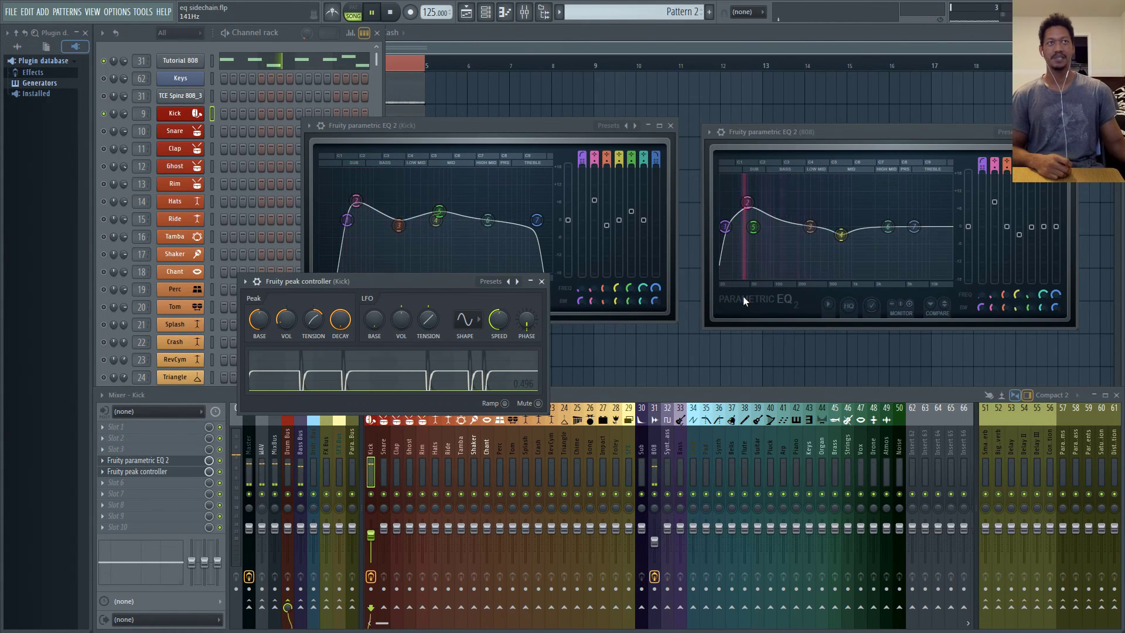